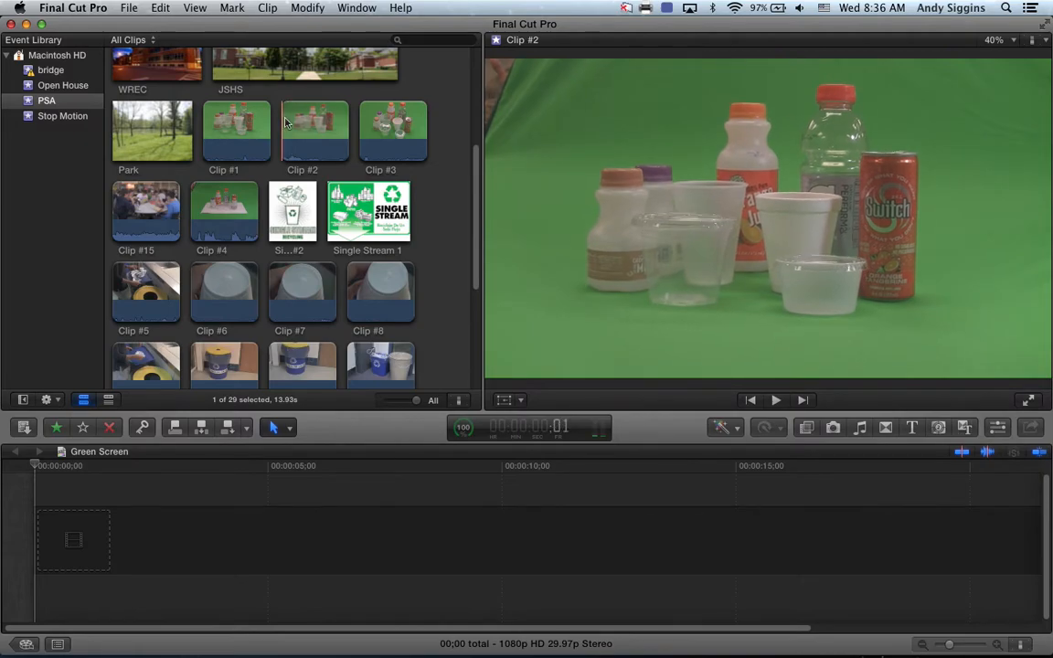
# - Add Clip #4 from the PSA event to the start of the empty Green Screen timeline
pyautogui.click(302, 119)
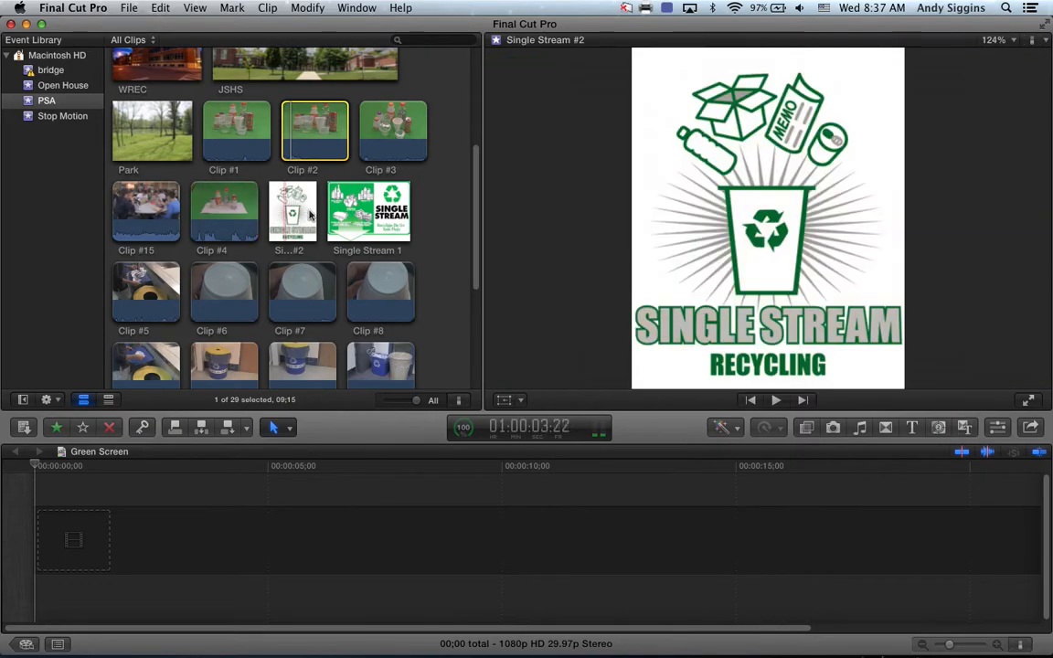
pyautogui.click(245, 199)
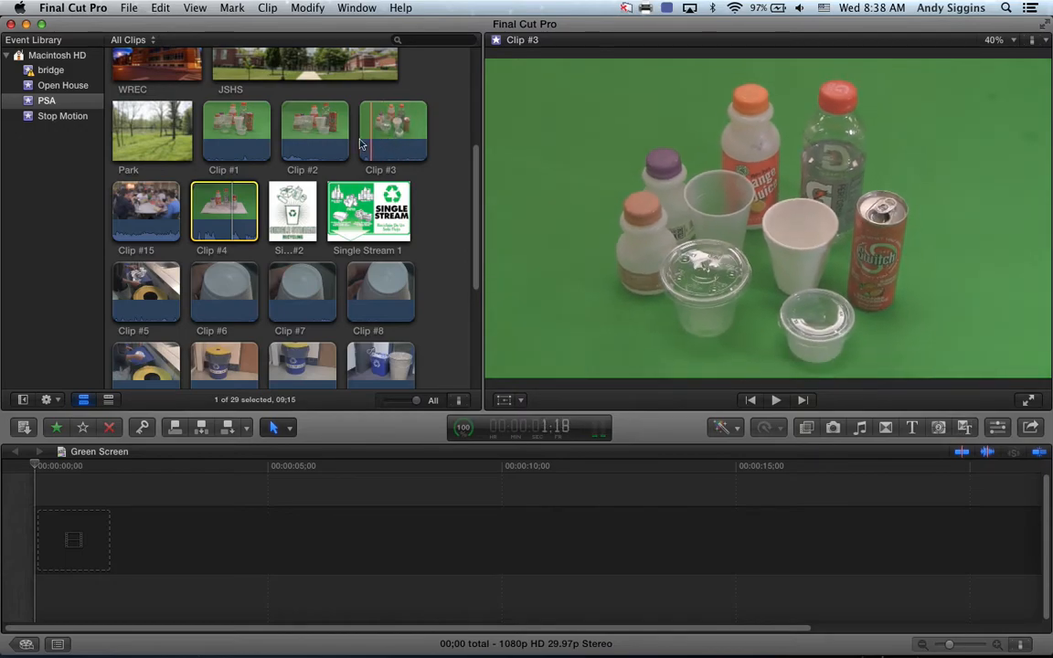
pyautogui.click(231, 204)
pyautogui.moveTo(231, 203); pyautogui.dragTo(40, 530)
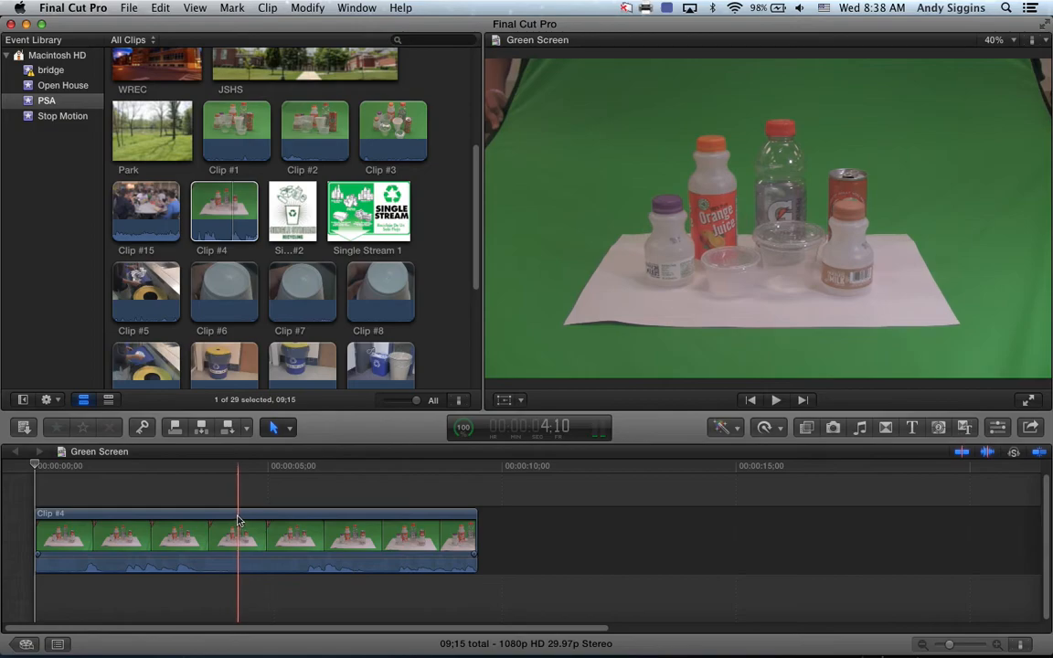
# - Cut Clip #4 in the timeline at about 7:27 and again shortly after, then delete the outer pieces, keeping only an 18-frame section
pyautogui.click(403, 522)
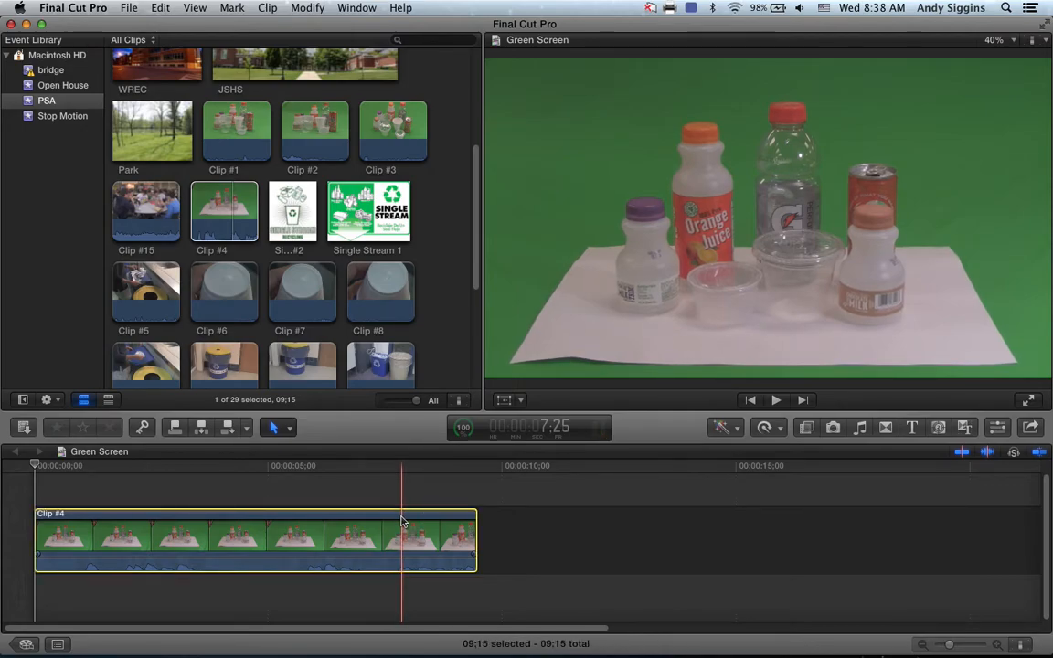
pyautogui.press('b')
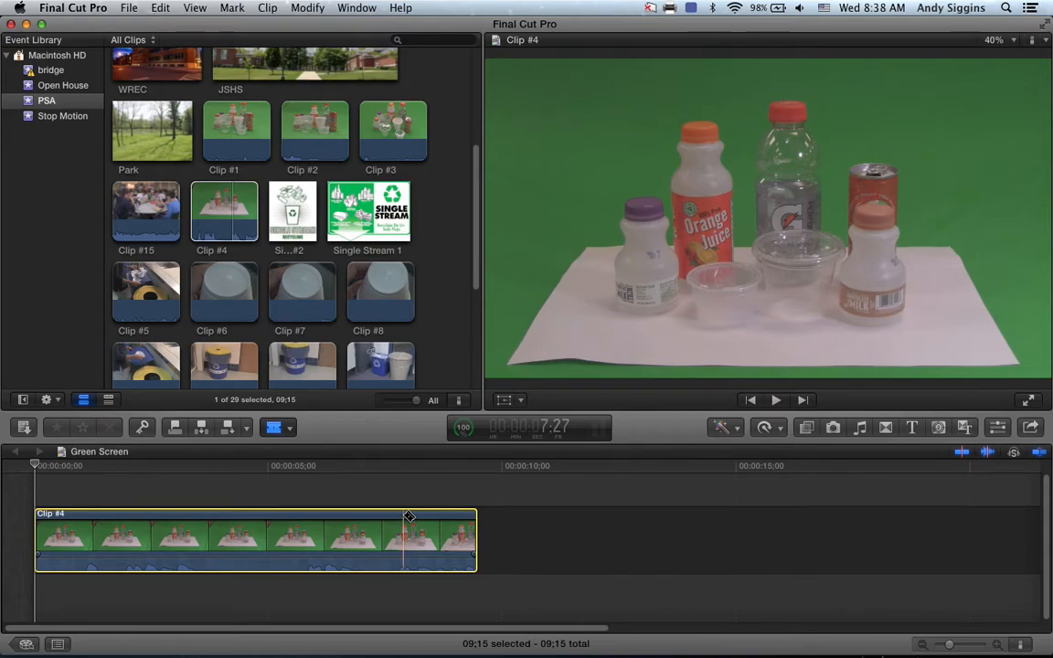
pyautogui.click(409, 517)
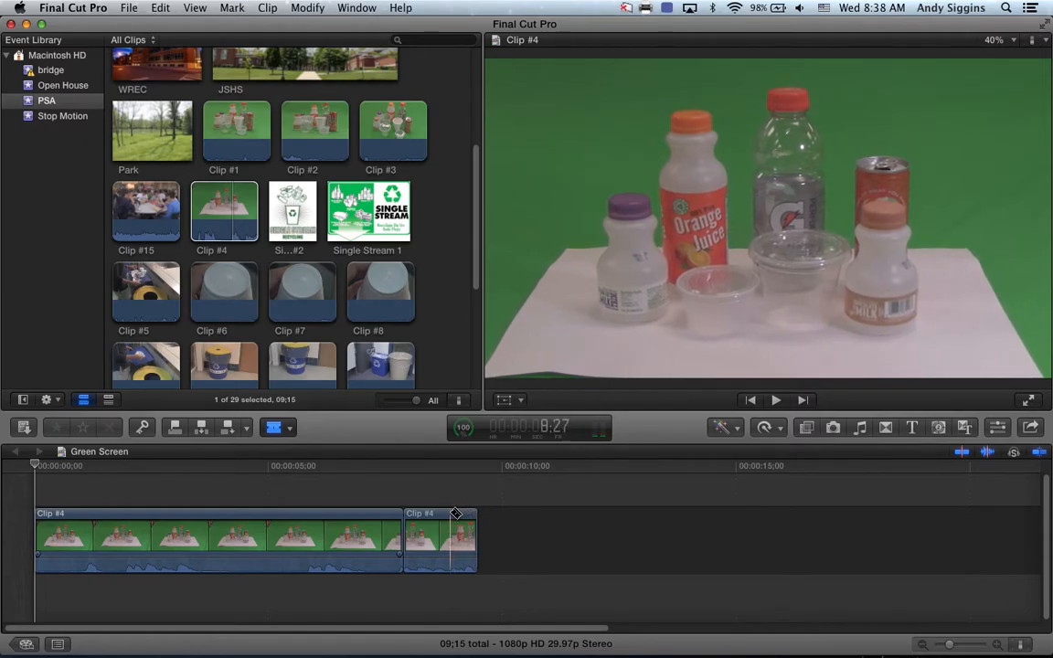
pyautogui.press('a')
pyautogui.click(435, 517)
pyautogui.press('Delete')
pyautogui.click(368, 535)
pyautogui.press('Delete')
# - Play the shortened Clip #4 in the timeline and return the playhead to its beginning
pyautogui.click(53, 525)
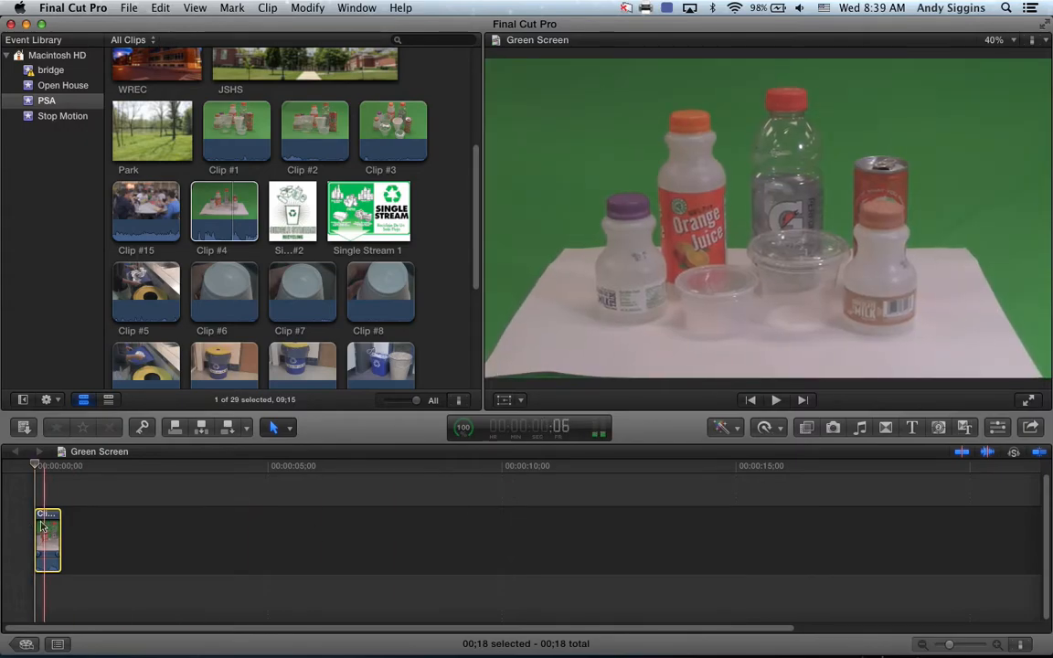
pyautogui.press('space')
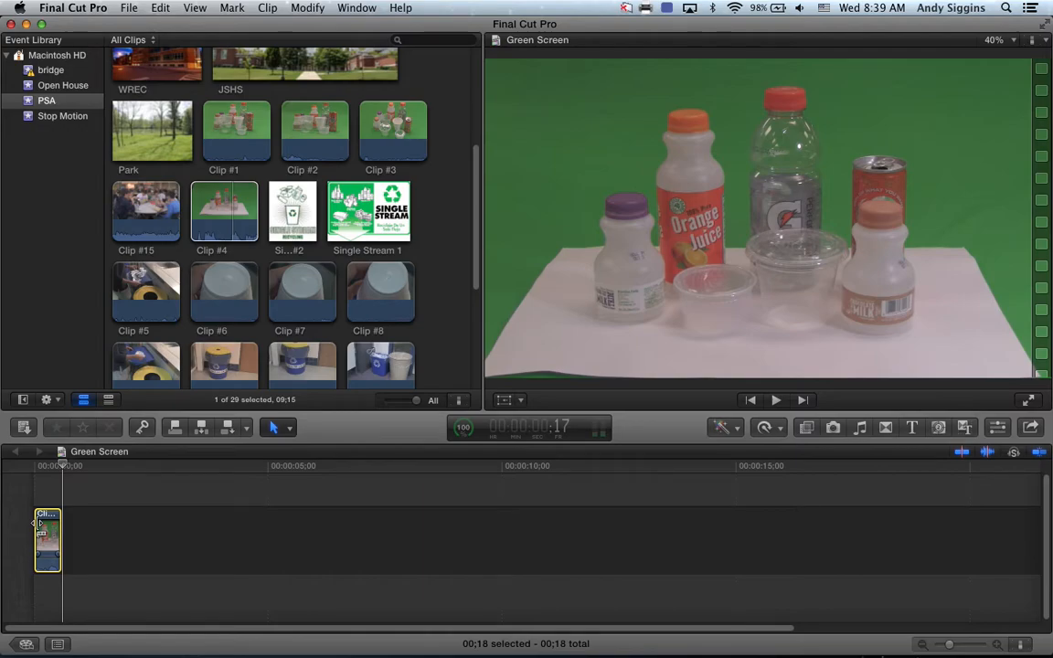
pyautogui.click(40, 468)
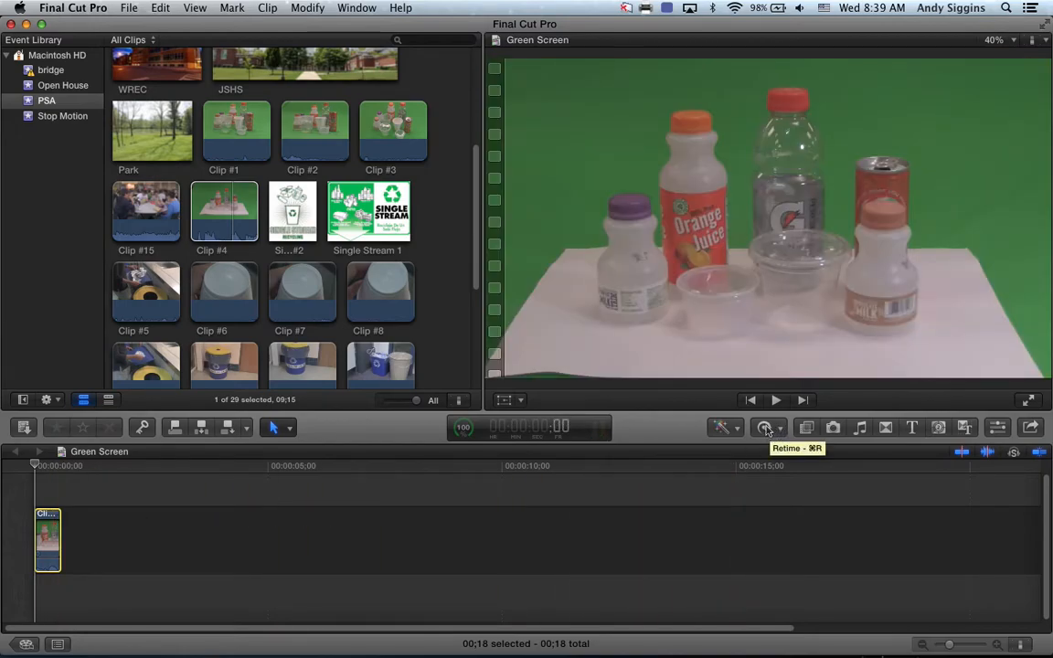
# - Slow Clip #4 to 50%, stretch its retiming until it lasts 5 seconds at 12% speed, and close the retiming bar
pyautogui.click(781, 429)
pyautogui.moveTo(787, 451)
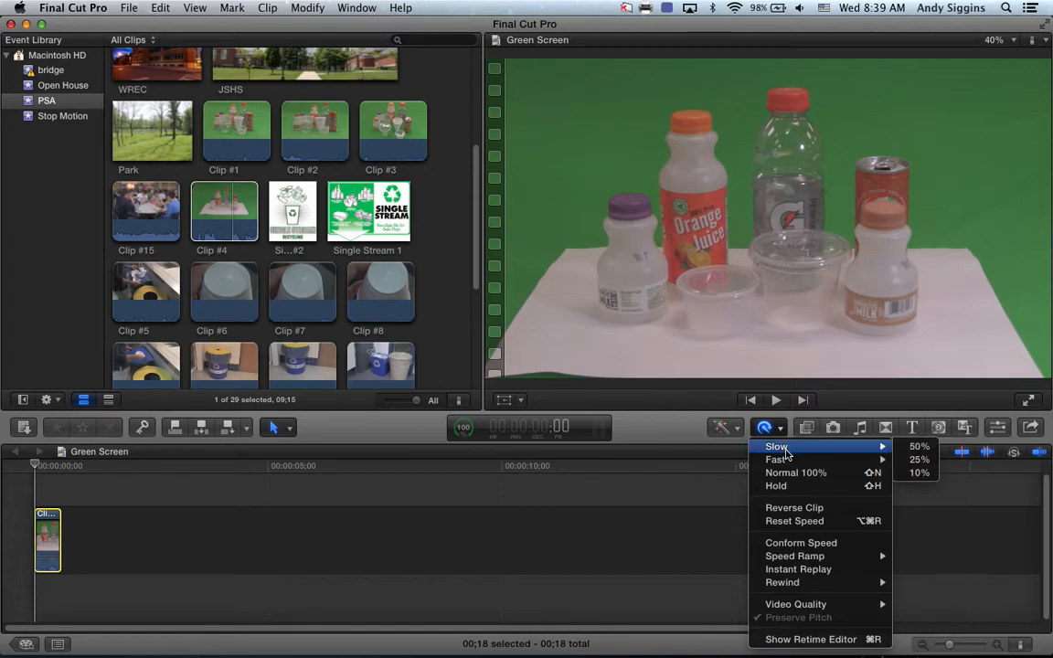
pyautogui.click(917, 448)
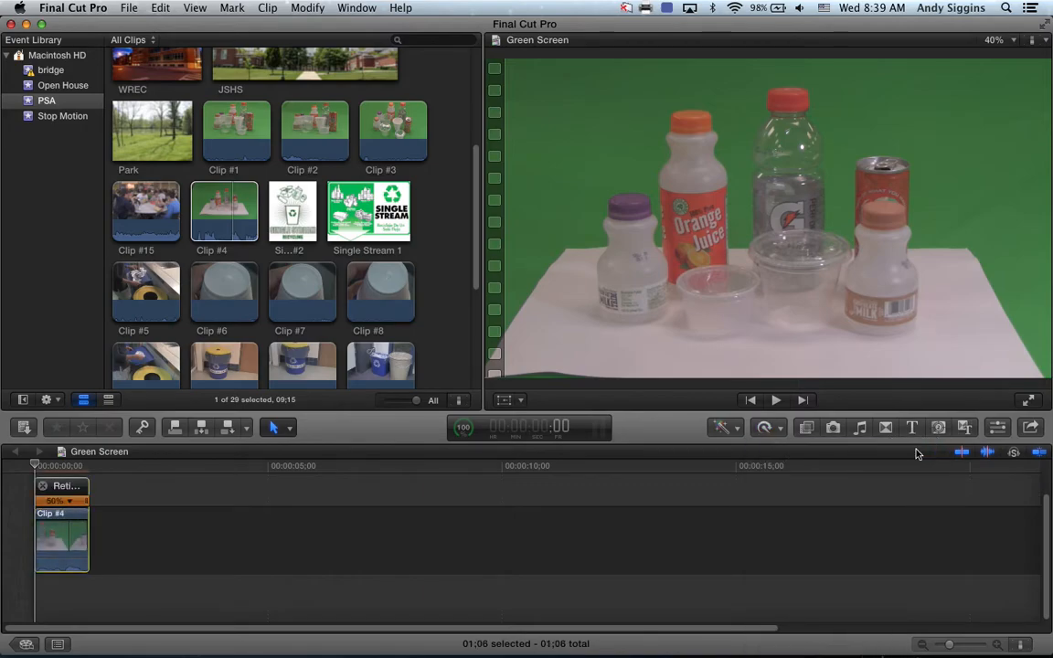
pyautogui.moveTo(87, 503); pyautogui.dragTo(201, 501)
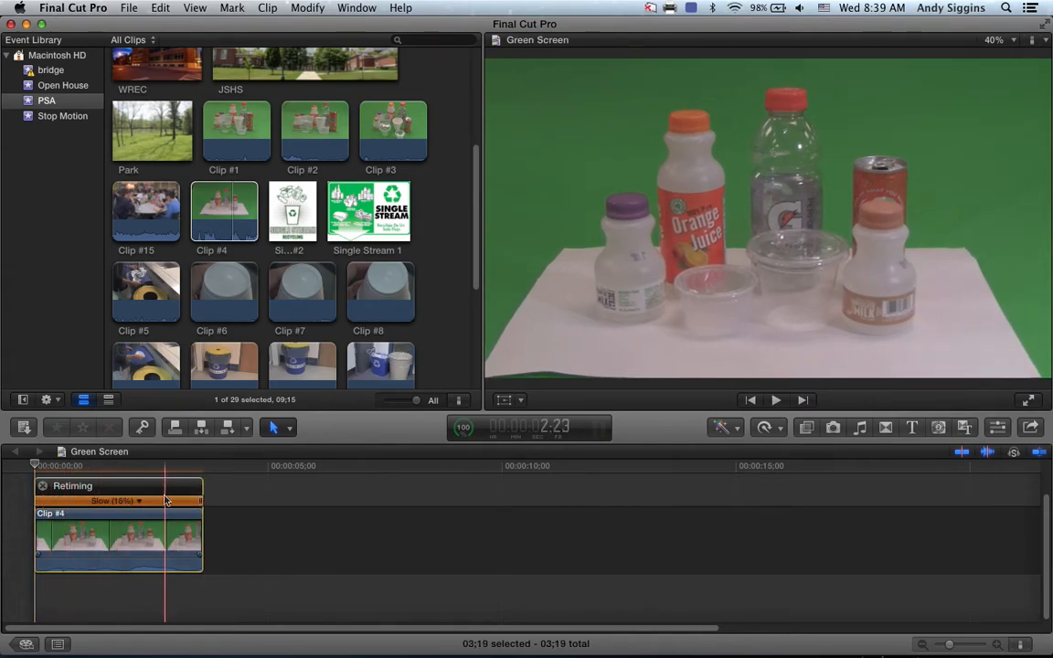
pyautogui.moveTo(201, 501); pyautogui.dragTo(265, 501)
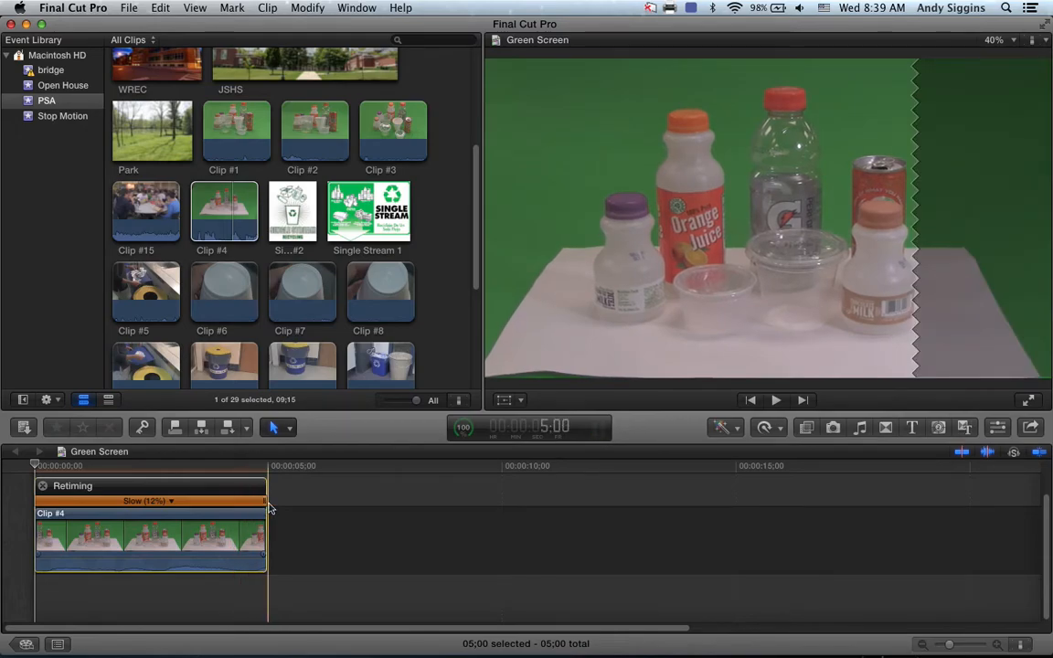
pyautogui.click(42, 487)
# - Play the slowed Clip #4 through to its end to check its speed
pyautogui.press('space')
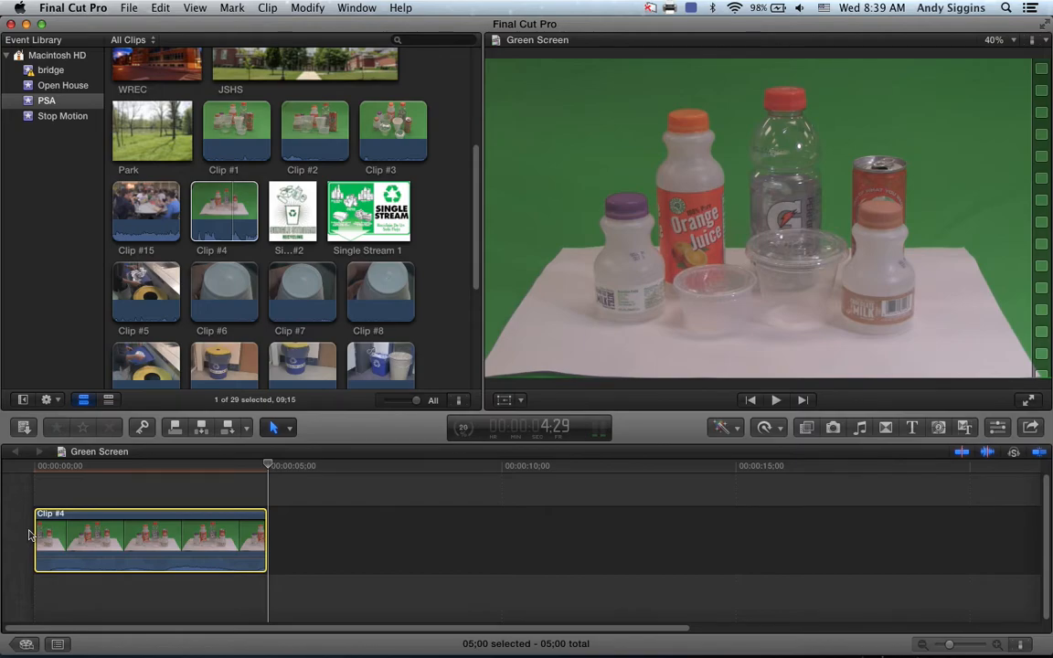
pyautogui.press('Home')
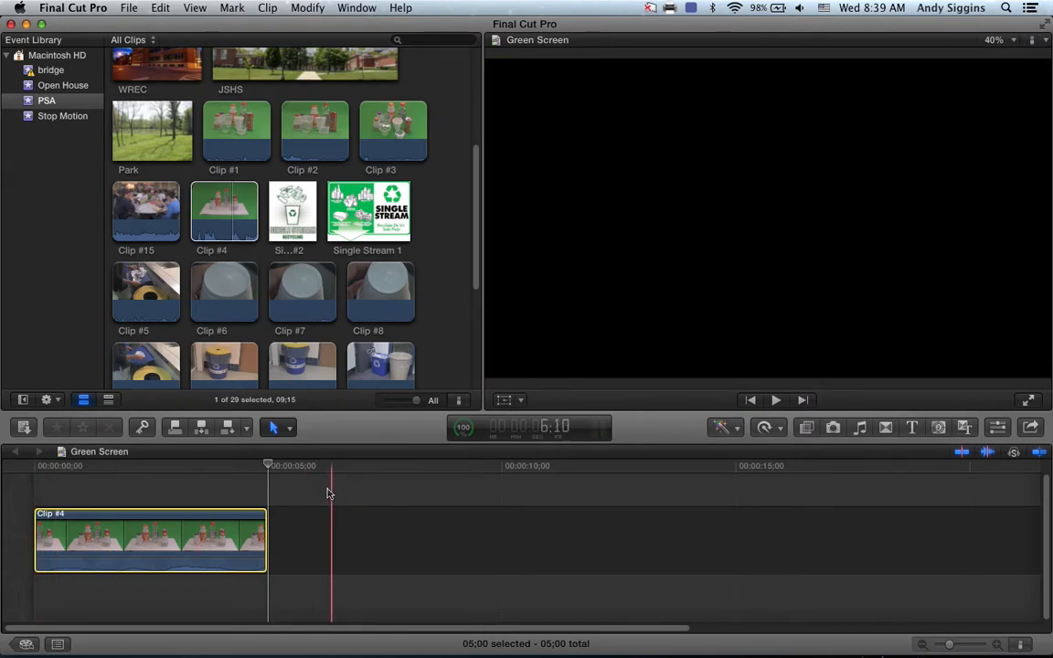
pyautogui.click(327, 493)
# - Lower the audio volume line of Clip #4 in the timeline all the way down
pyautogui.click(190, 518)
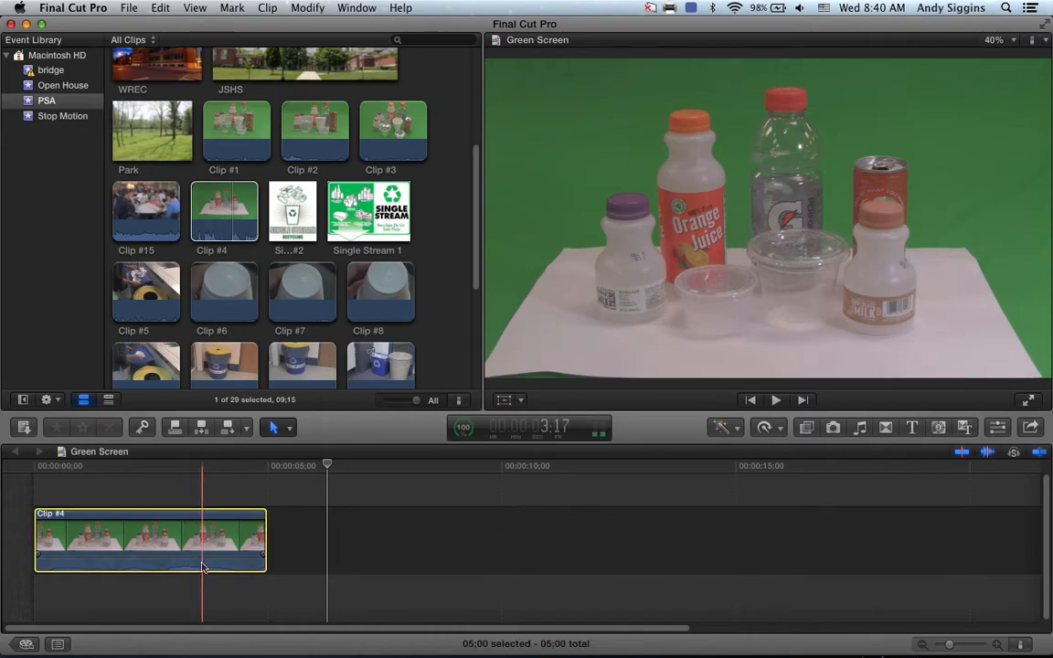
pyautogui.moveTo(202, 558)
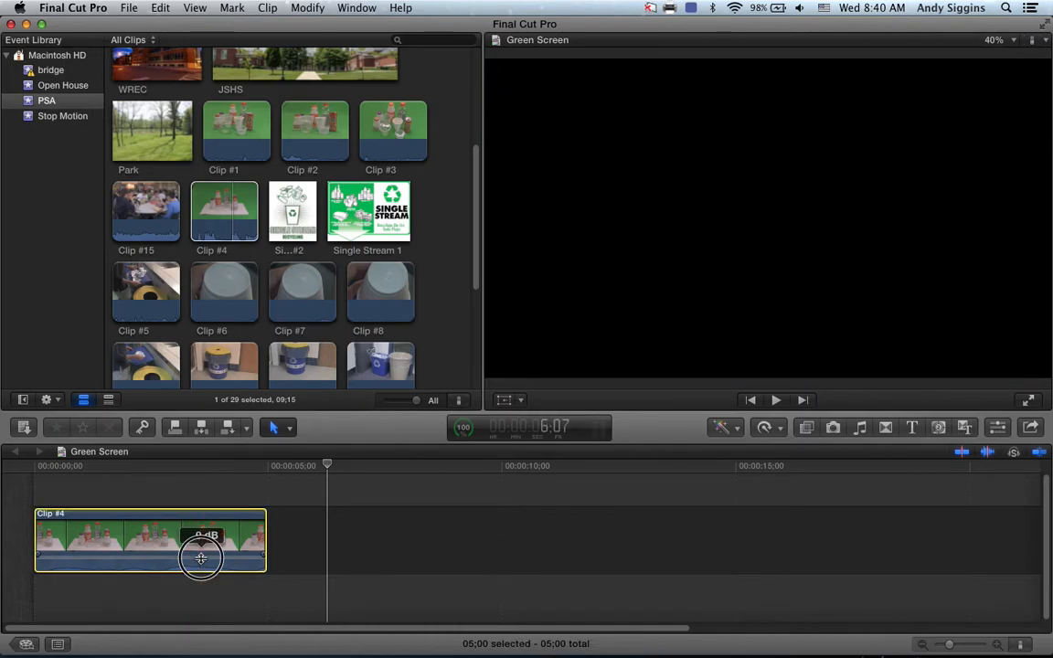
pyautogui.click(200, 559)
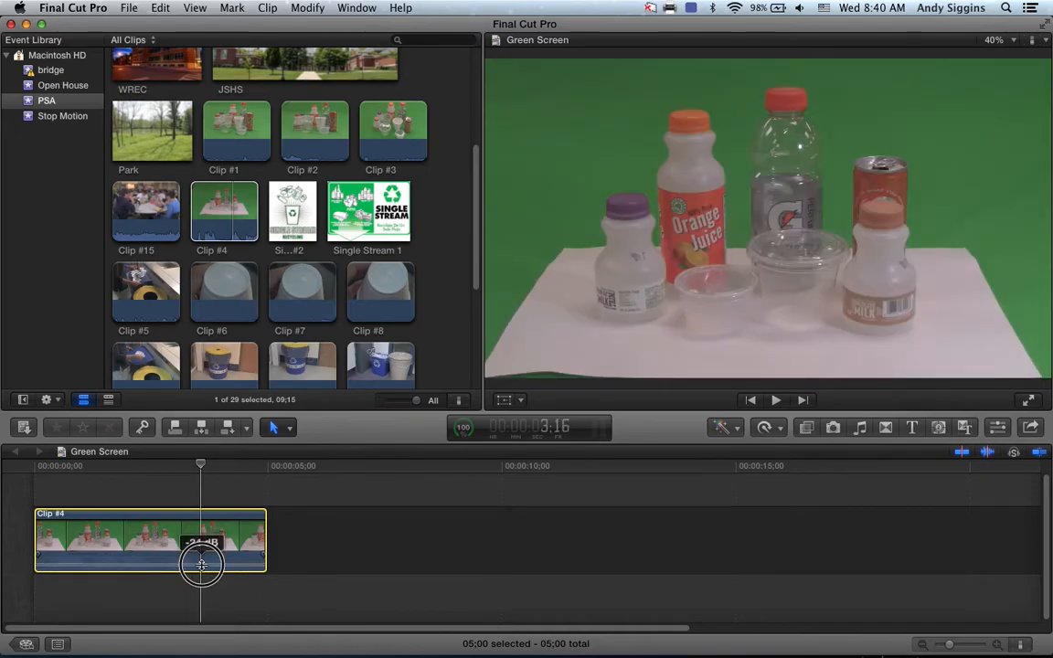
pyautogui.moveTo(200, 559); pyautogui.dragTo(201, 573)
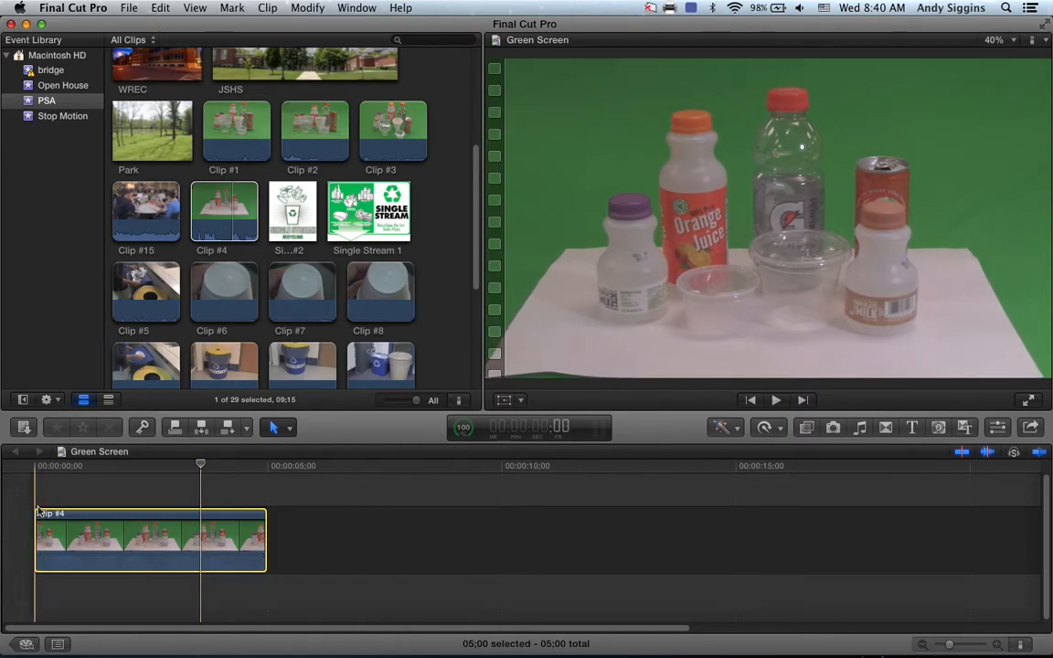
# - Play Clip #4 from the start and check its sound with the audio meters
pyautogui.press('space')
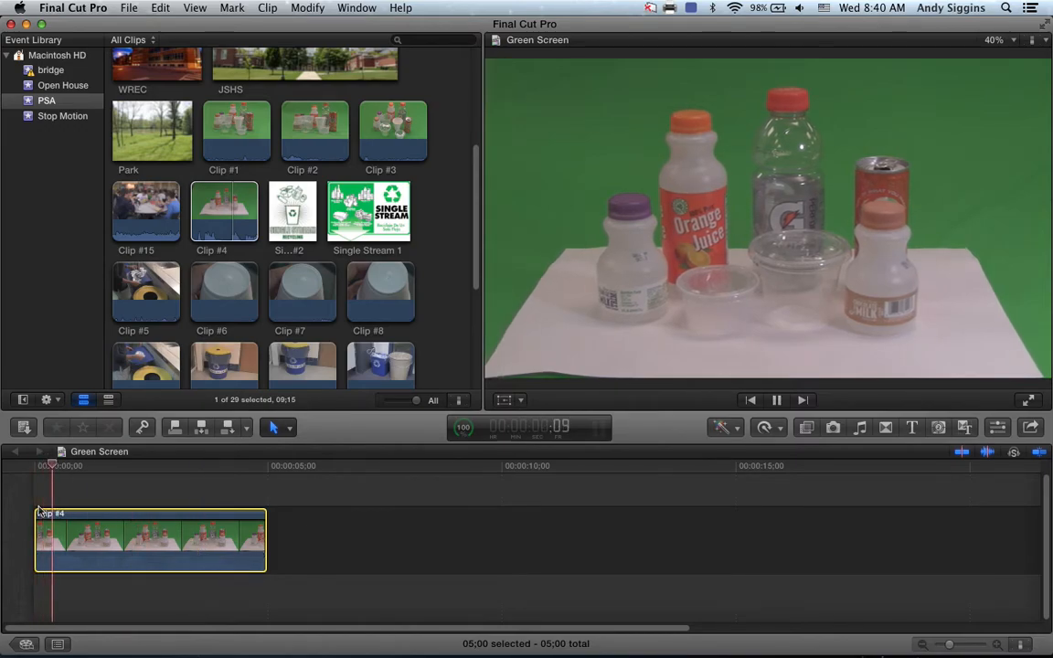
pyautogui.click(603, 435)
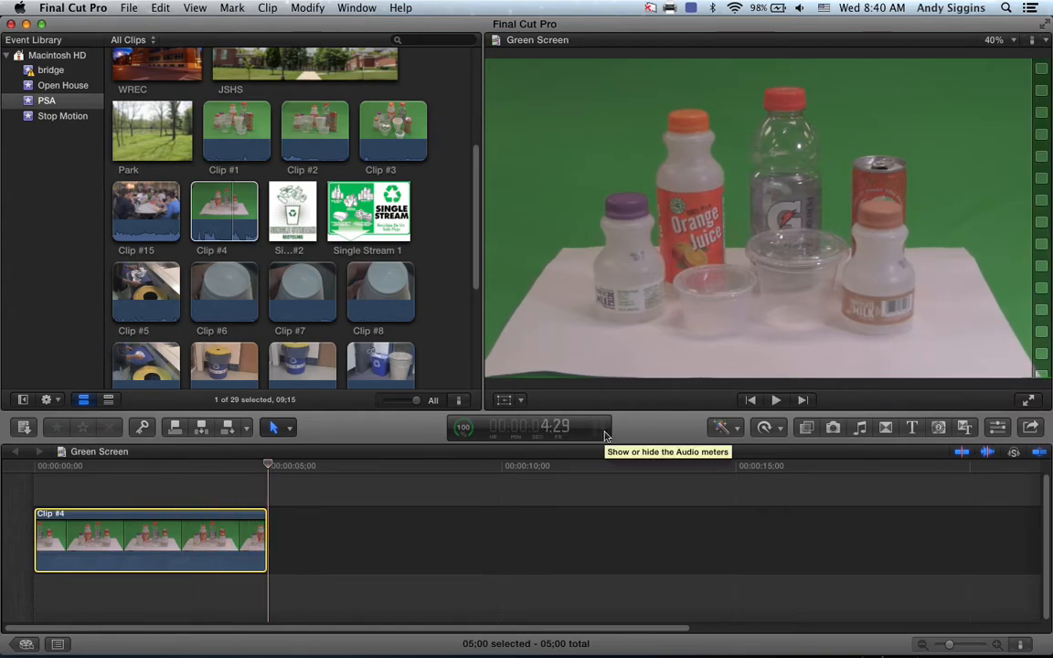
pyautogui.click(603, 435)
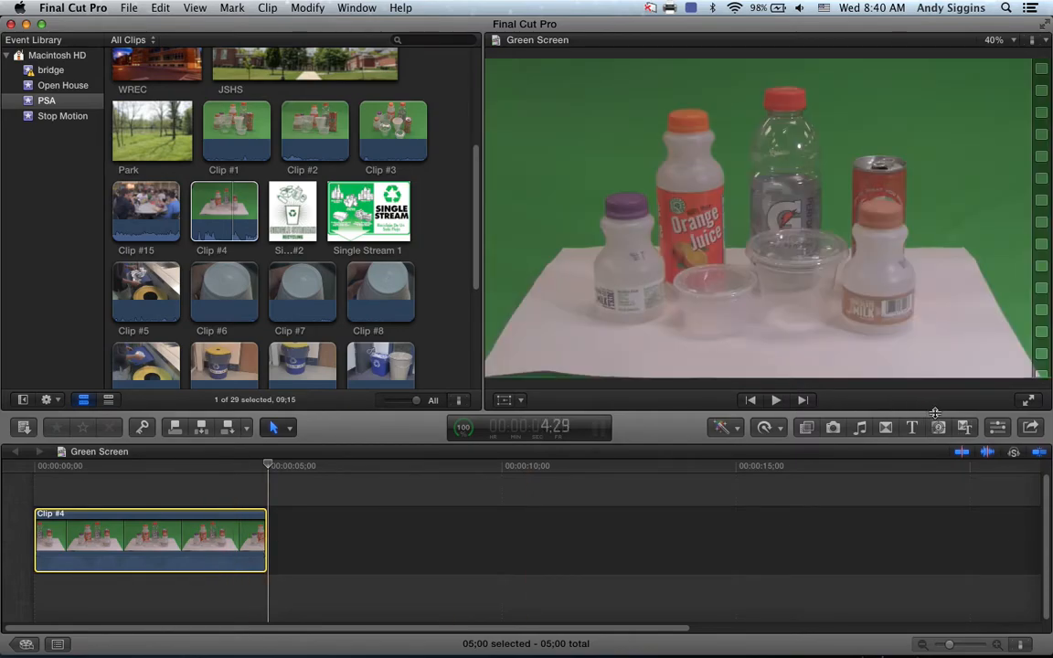
# - Apply the Keyer effect from the Keying video effects to Clip #4 in the timeline
pyautogui.click(807, 428)
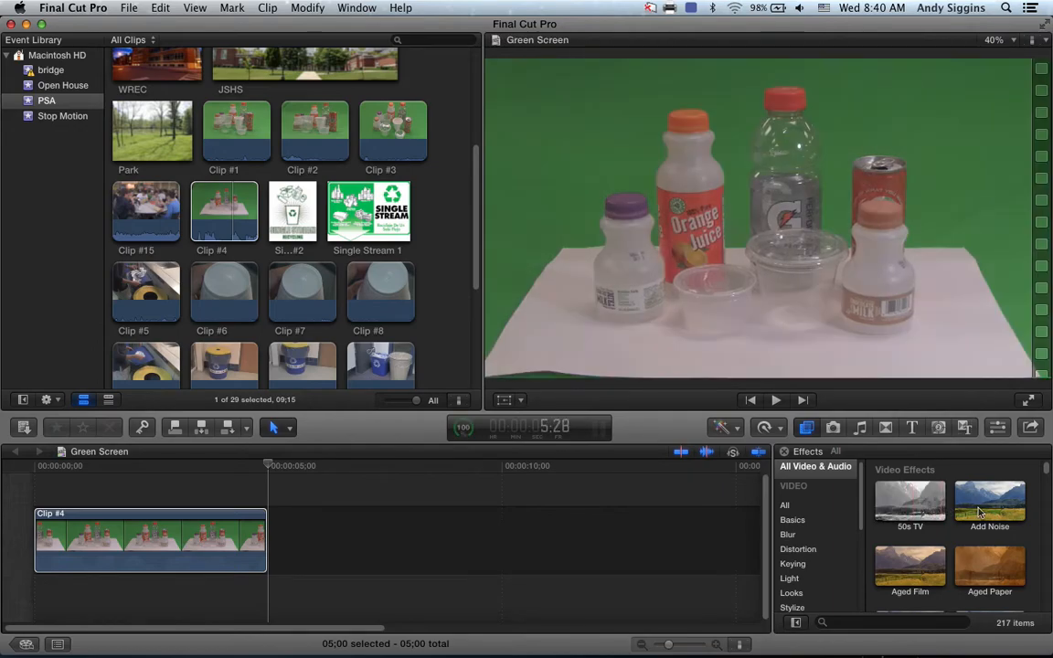
pyautogui.scroll(-2, 983, 514)
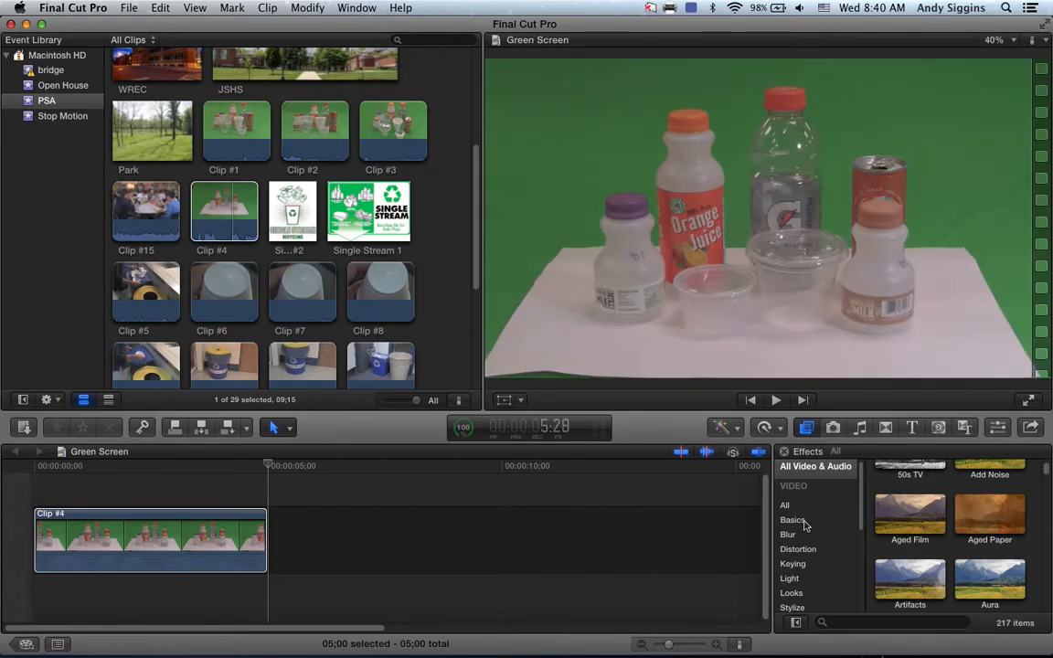
pyautogui.click(793, 567)
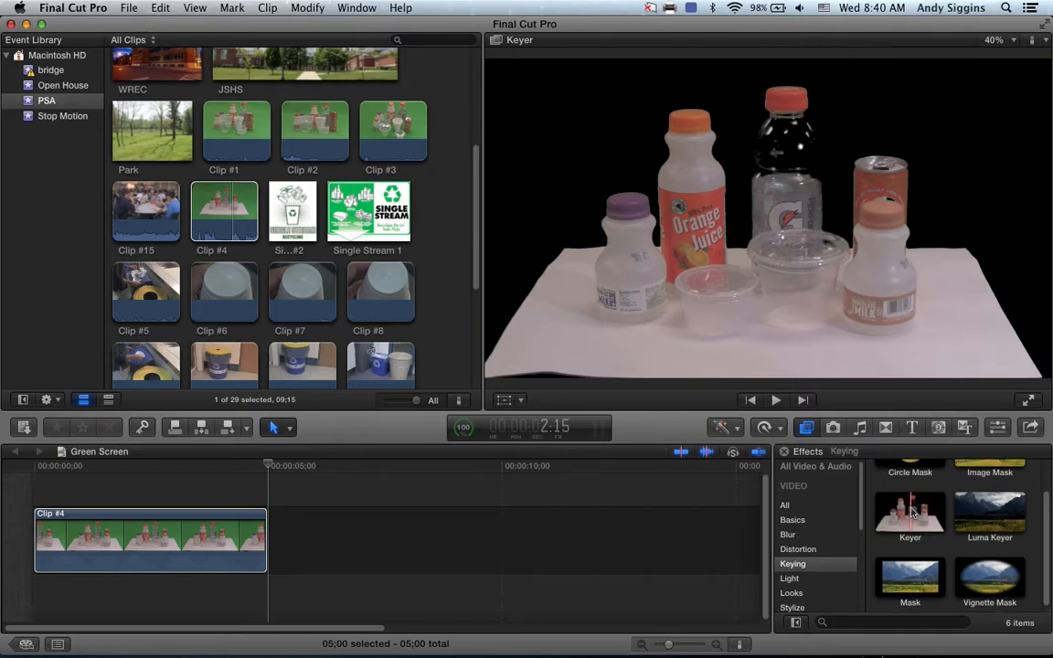
pyautogui.scroll(2, 927, 519)
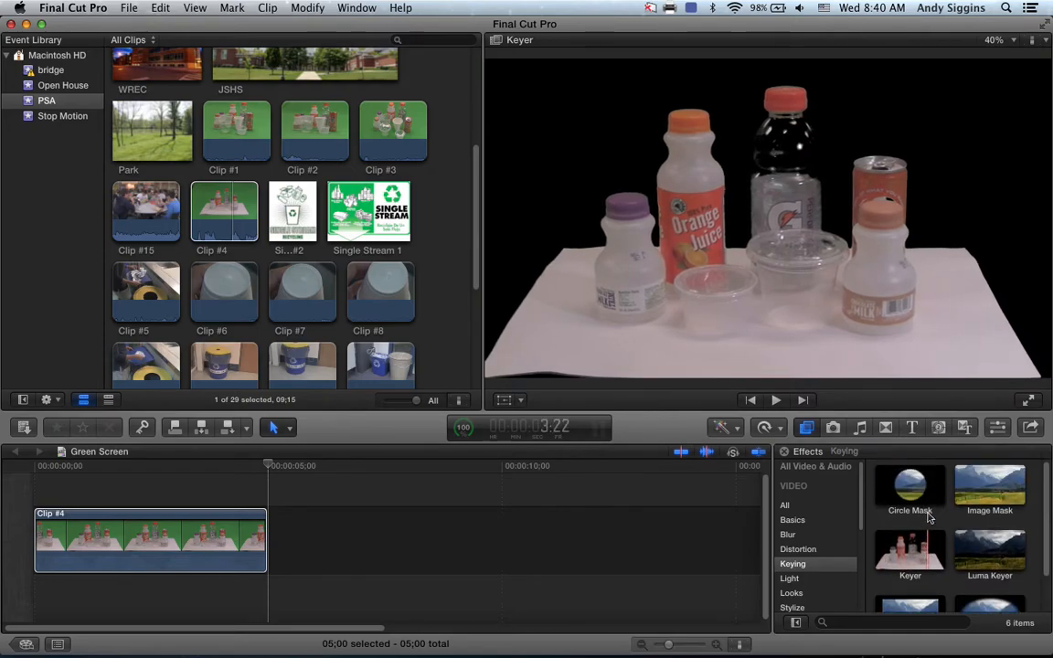
pyautogui.click(929, 554)
pyautogui.moveTo(930, 555); pyautogui.dragTo(190, 544)
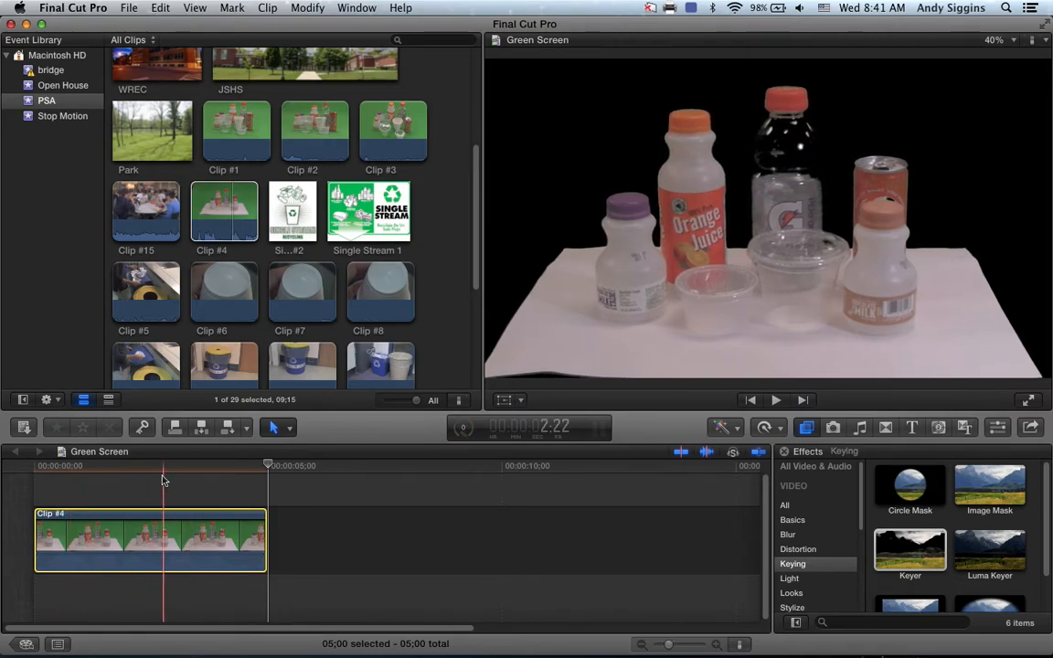
pyautogui.click(873, 457)
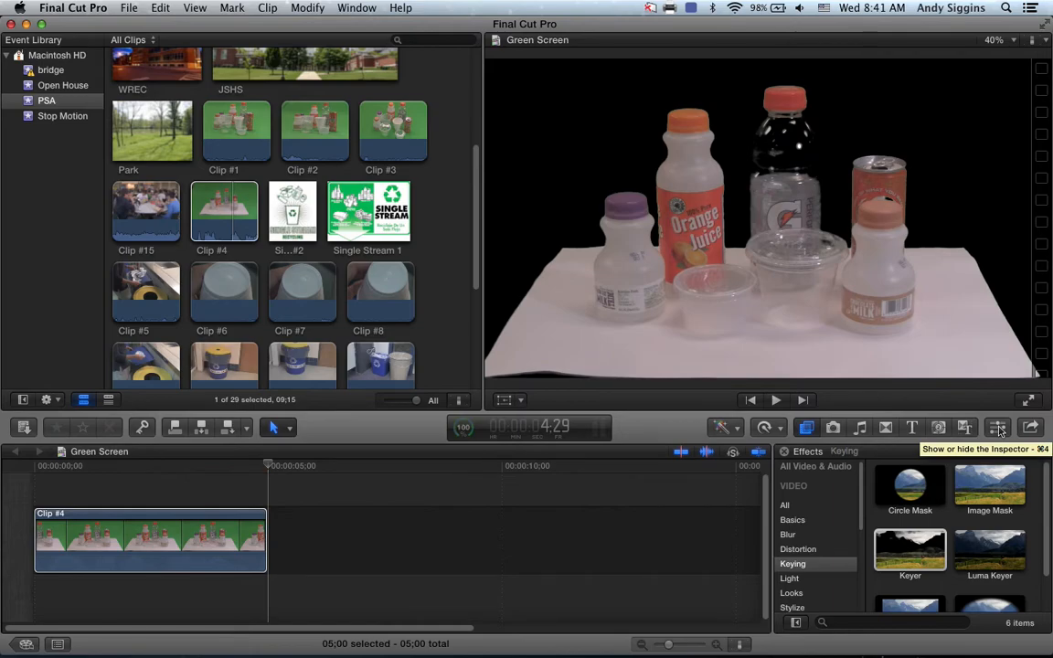
# - Show Clip #4's effect settings in the Inspector, test the Keyer strength at 29.97%, and set it to 83.43%
pyautogui.click(999, 430)
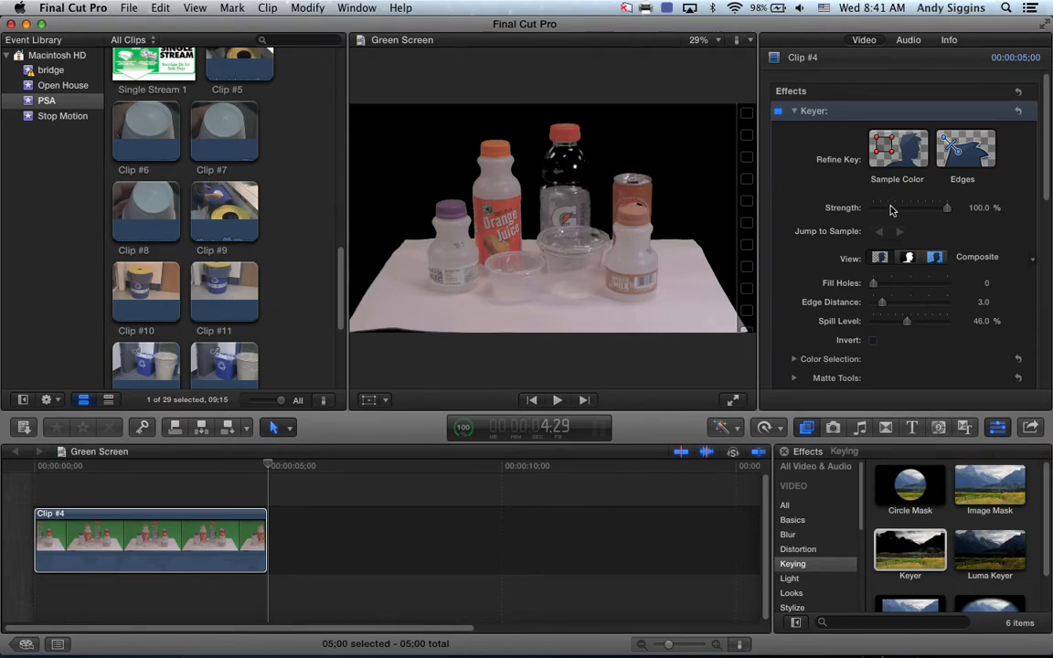
pyautogui.scroll(-10, 921, 216)
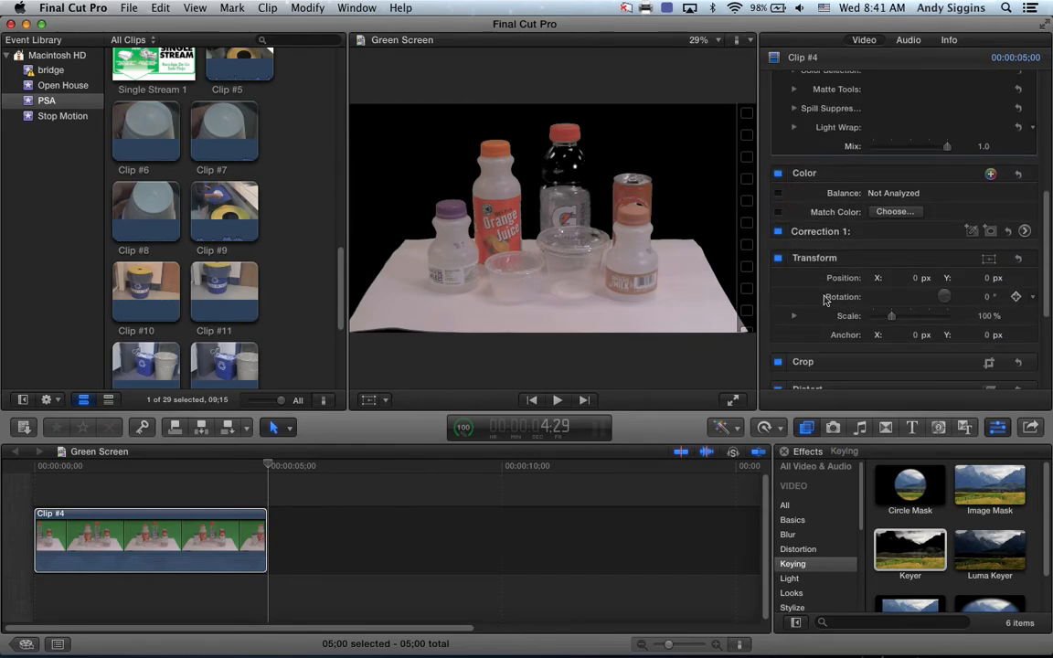
pyautogui.scroll(-1, 852, 315)
pyautogui.scroll(-8, 868, 316)
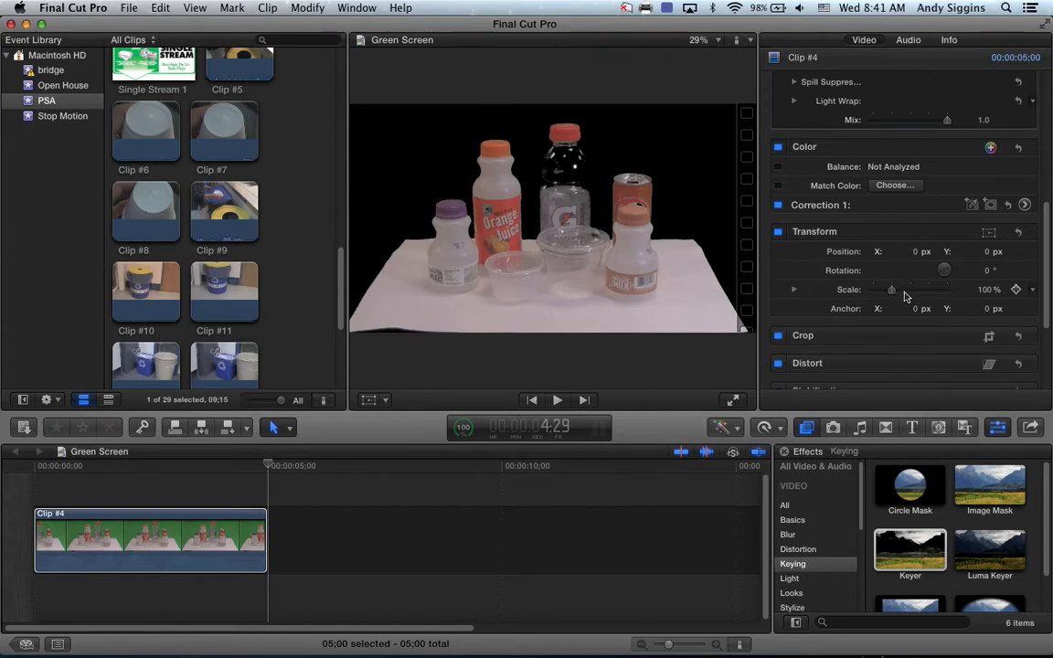
pyautogui.scroll(12, 896, 320)
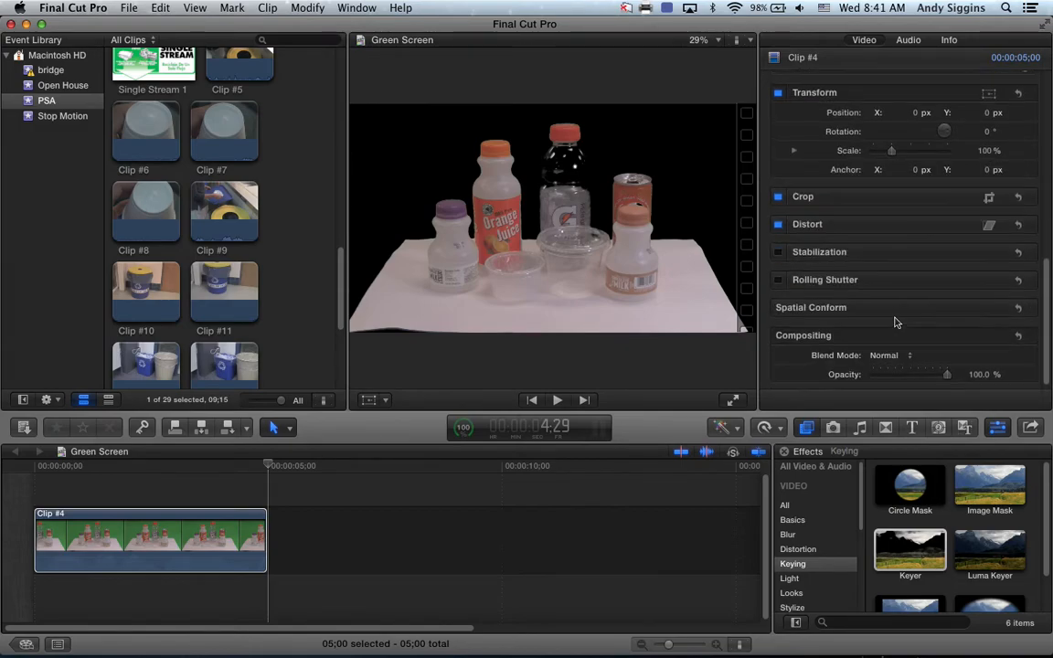
pyautogui.scroll(4, 901, 316)
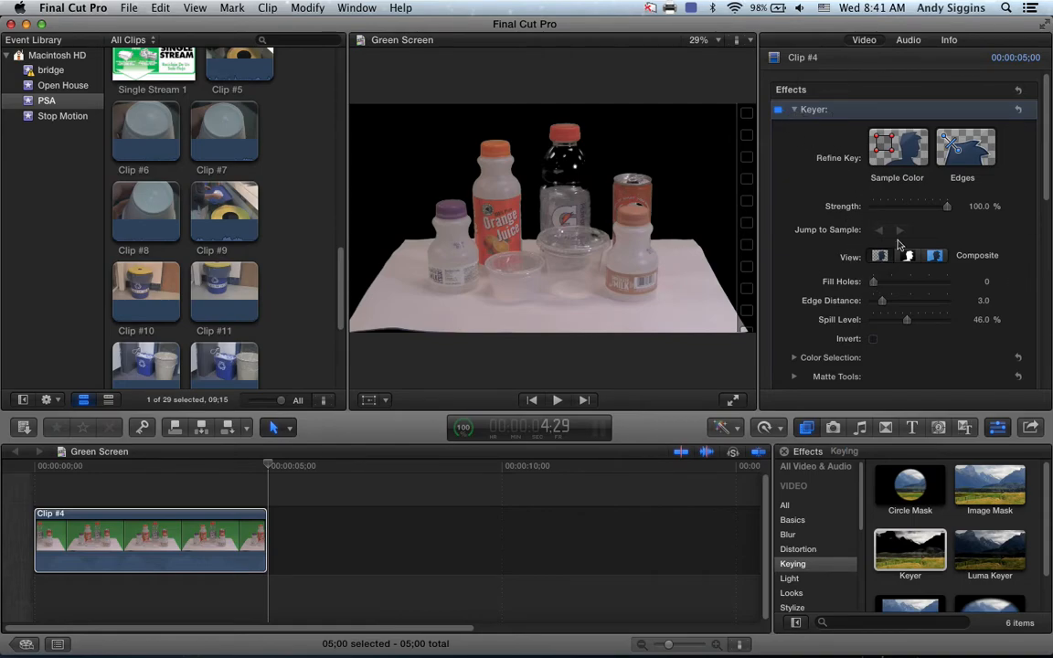
pyautogui.moveTo(948, 211); pyautogui.dragTo(899, 213)
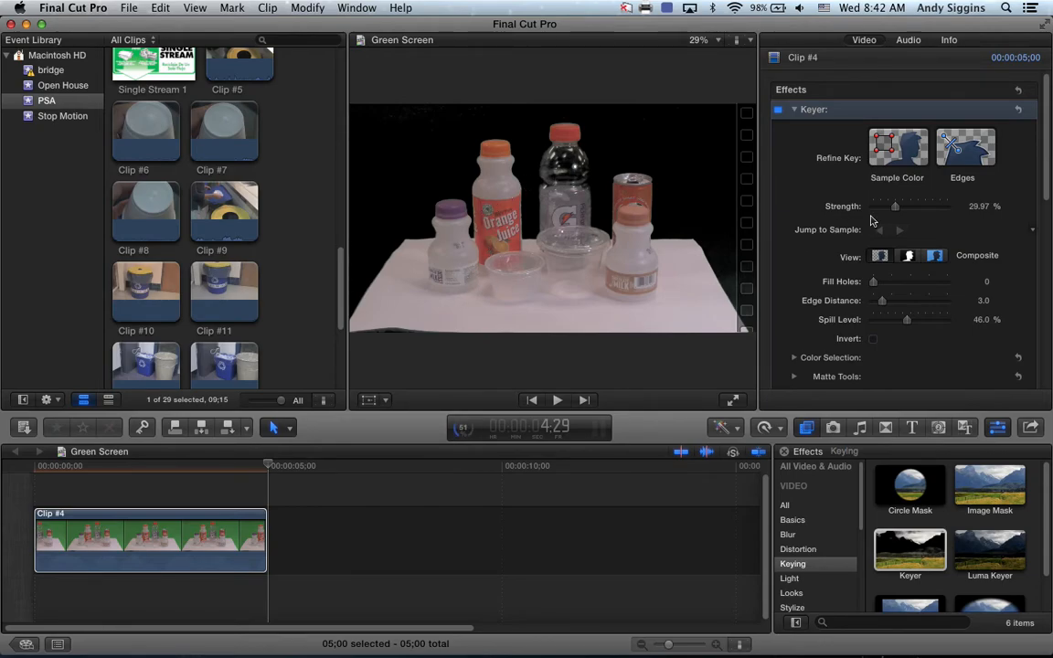
pyautogui.moveTo(898, 213); pyautogui.dragTo(939, 211)
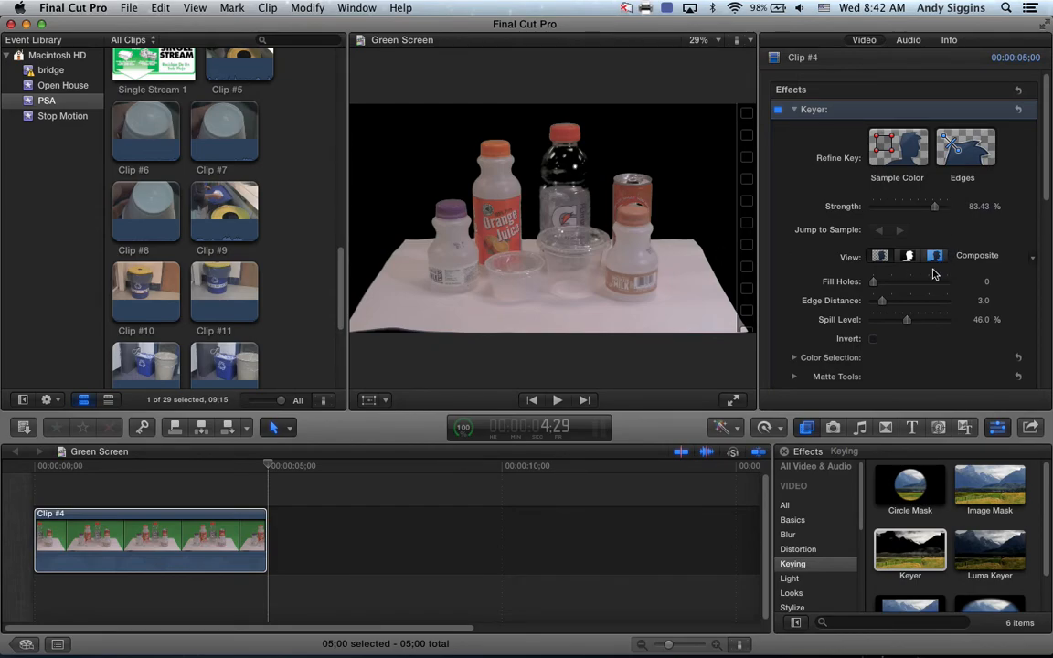
# - Test the Keyer's Fill Holes and Edge Distance settings, taking Edge Distance down to 0, and reset Edge Distance to its default
pyautogui.scroll(-1, 873, 294)
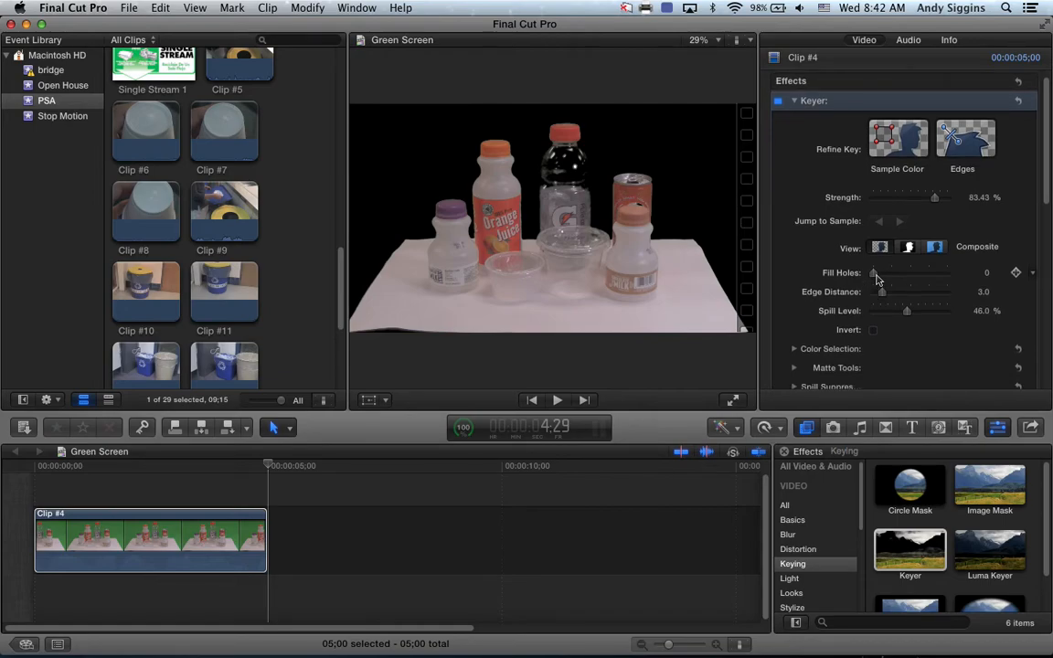
pyautogui.moveTo(874, 276); pyautogui.dragTo(941, 297)
pyautogui.moveTo(968, 297); pyautogui.dragTo(875, 294)
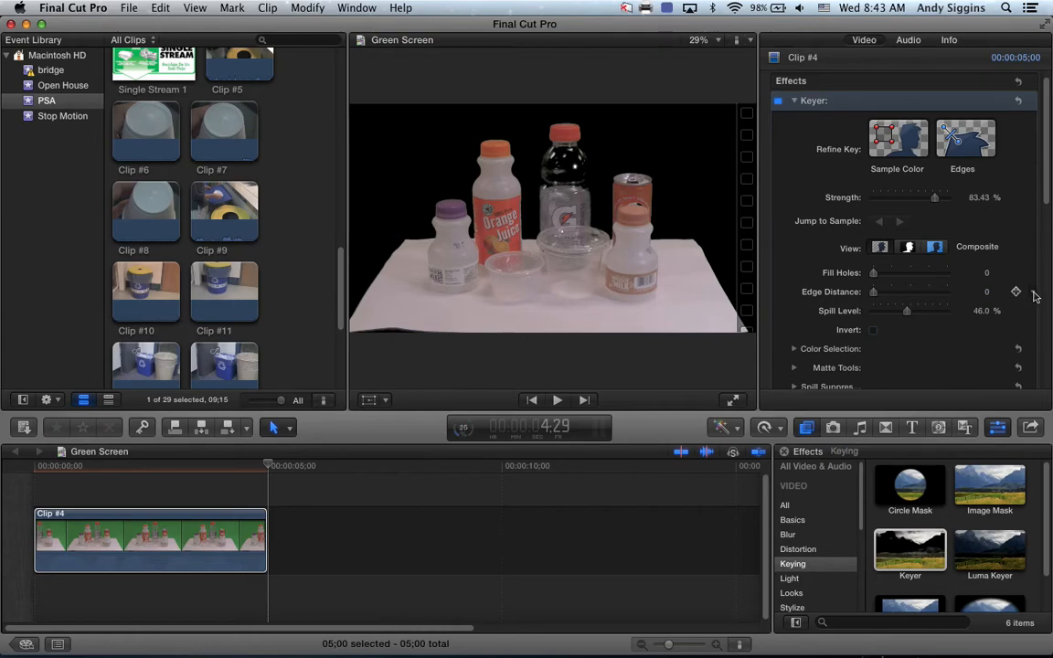
pyautogui.moveTo(873, 292)
pyautogui.mouseDown()
pyautogui.moveTo(892, 292)
pyautogui.moveTo(873, 293)
pyautogui.mouseUp()
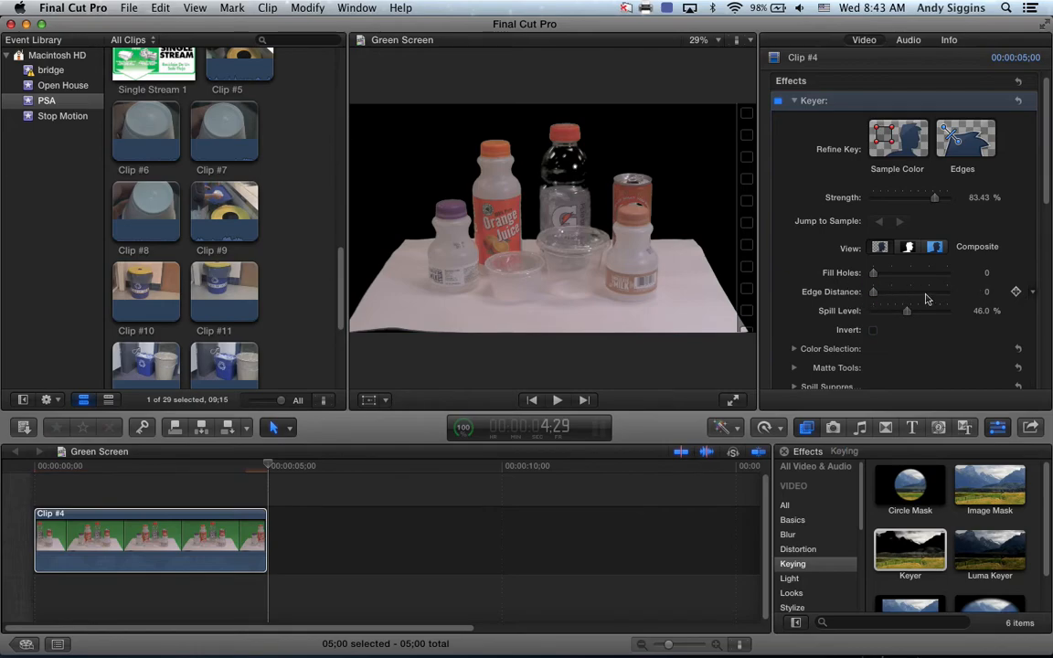
pyautogui.click(1033, 296)
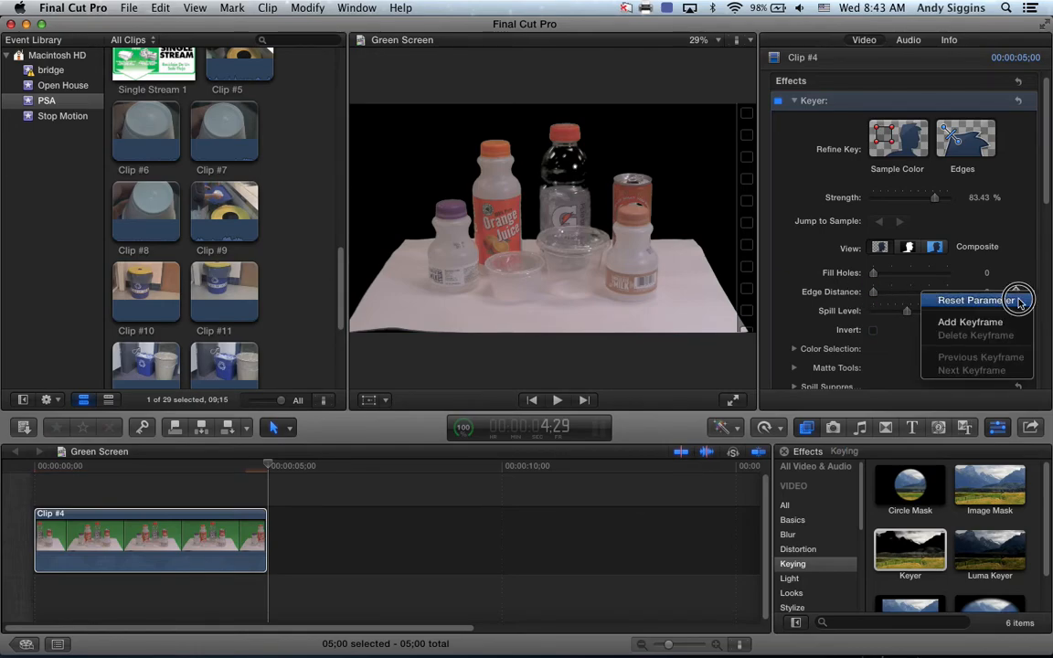
pyautogui.click(1014, 300)
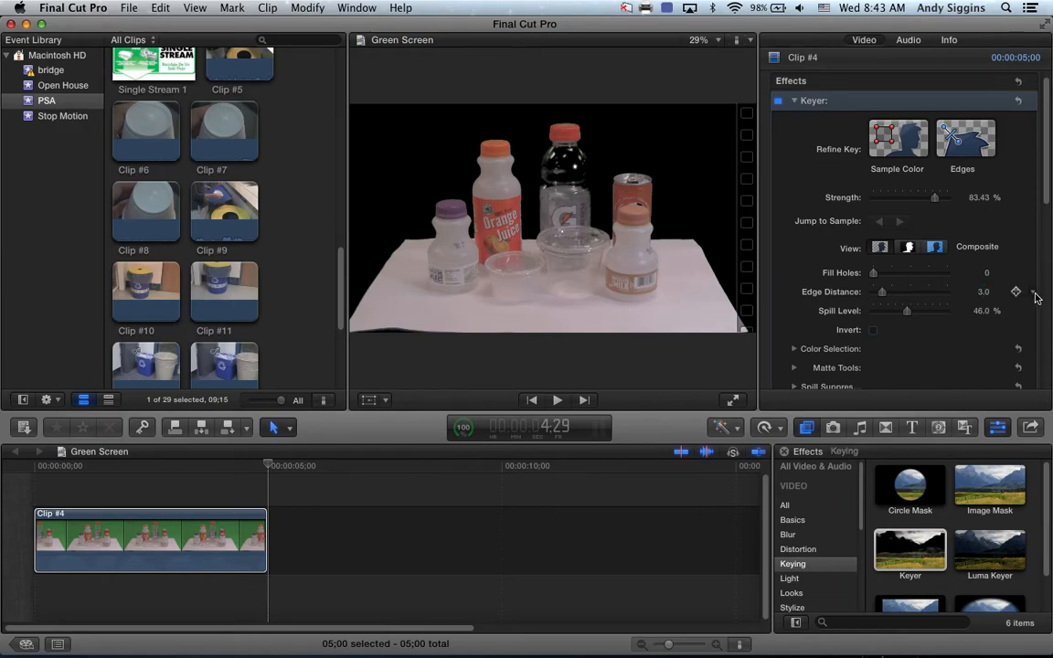
pyautogui.click(1036, 293)
pyautogui.click(1030, 302)
# - Test the Keyer's Spill Level at 0% and at a slightly higher value, and reset the parameter to its default
pyautogui.moveTo(909, 312); pyautogui.dragTo(771, 283)
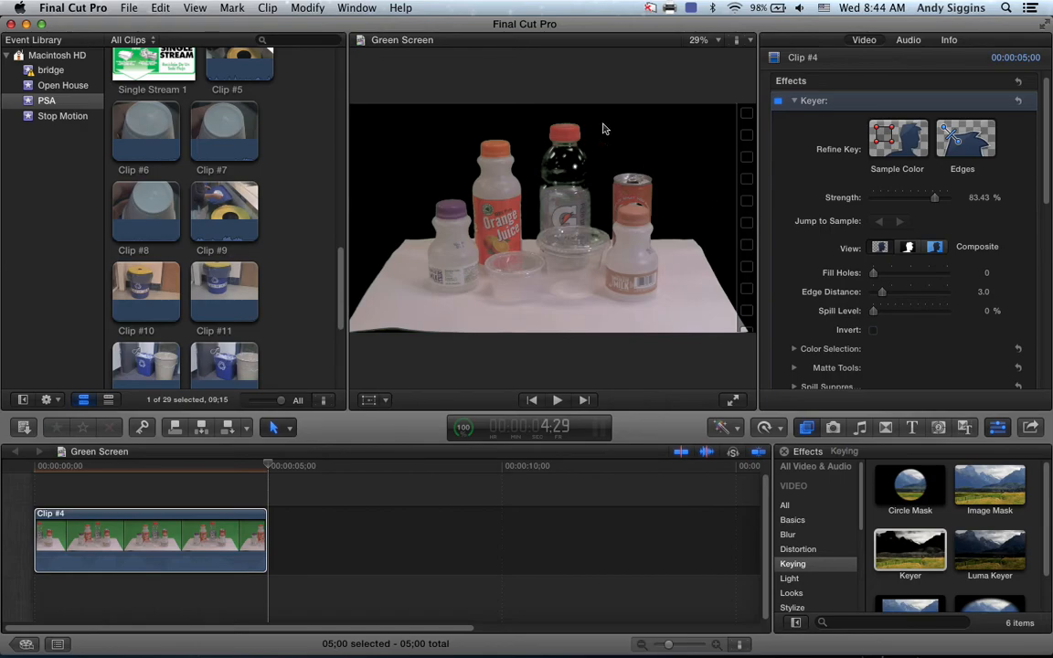
pyautogui.moveTo(873, 311); pyautogui.dragTo(894, 314)
pyautogui.click(1031, 311)
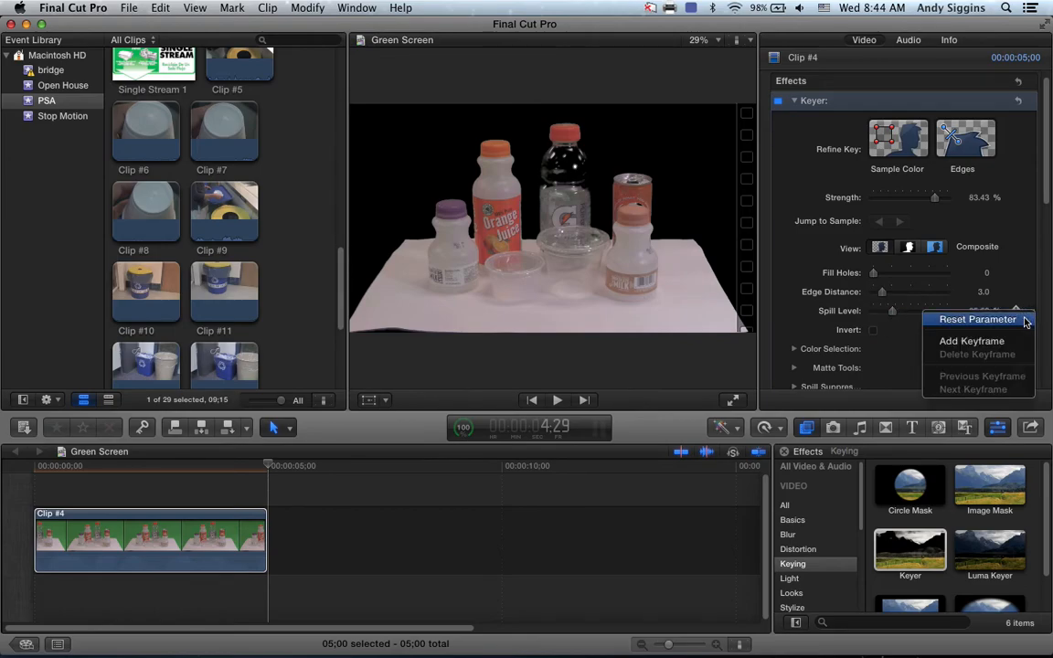
pyautogui.click(1025, 320)
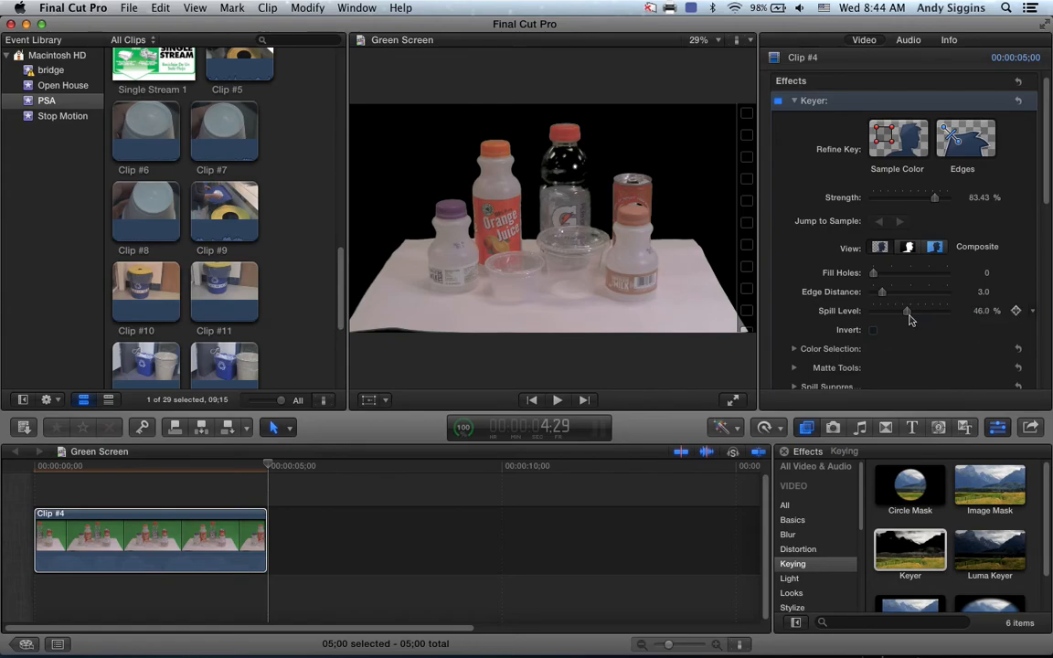
# - Place the cafeteria footage Clip #15 from the PSA event beneath Clip #4 in the timeline as its background
pyautogui.click(192, 539)
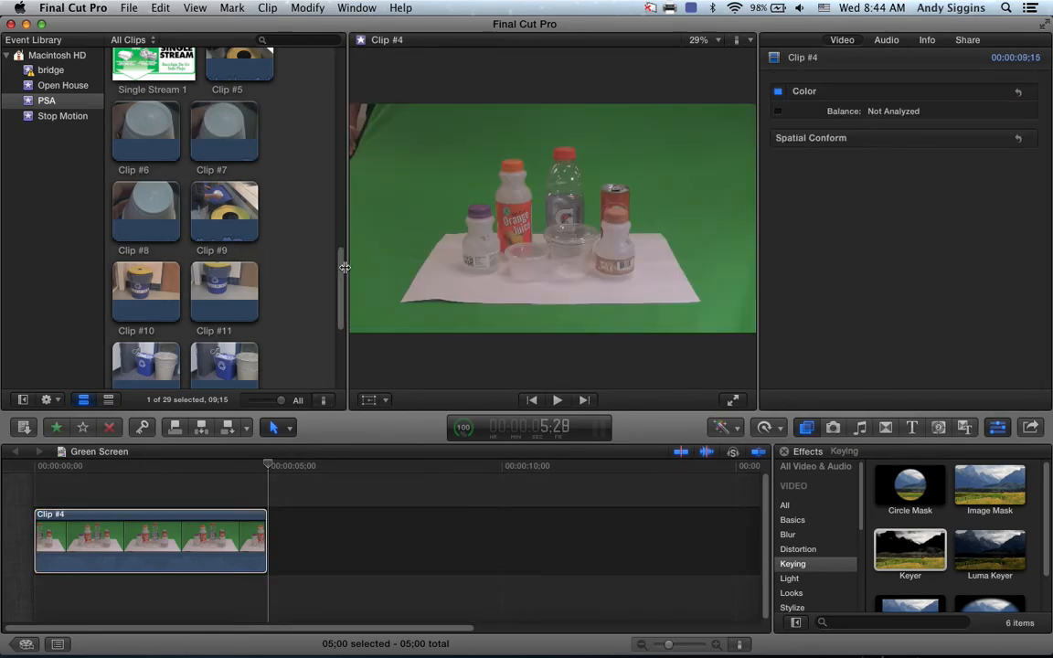
pyautogui.click(340, 269)
pyautogui.moveTo(341, 269); pyautogui.dragTo(341, 182)
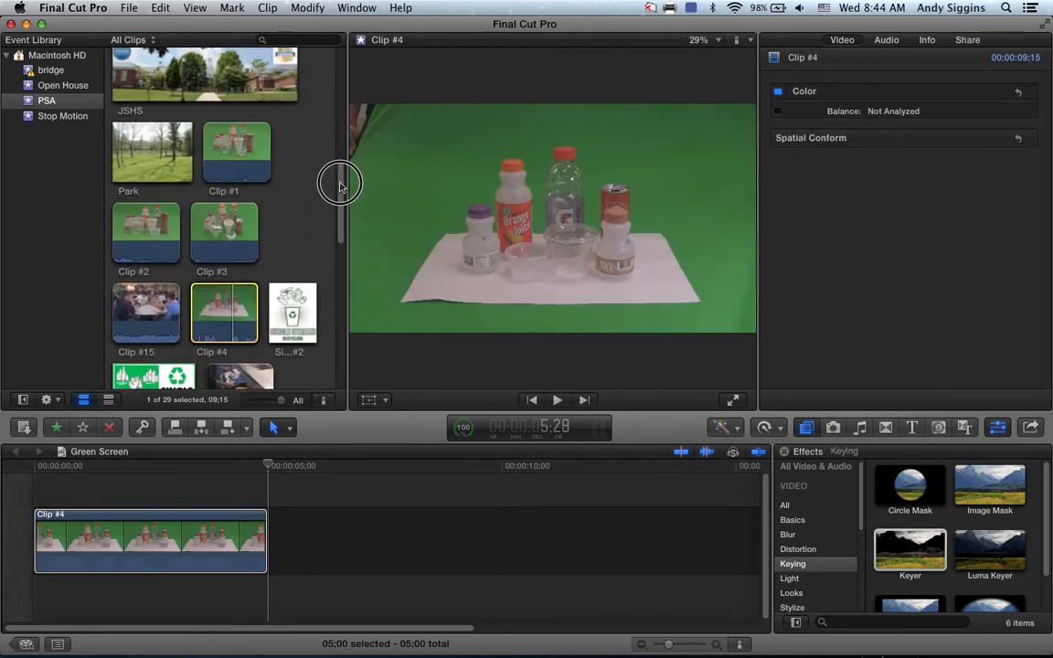
pyautogui.click(143, 317)
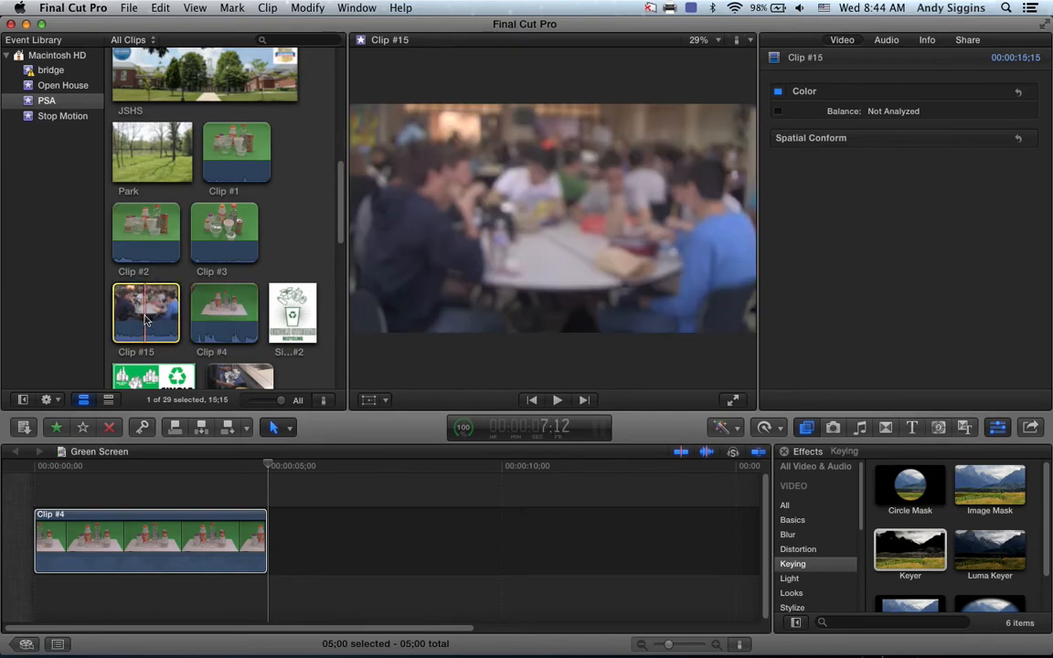
pyautogui.moveTo(139, 306); pyautogui.dragTo(44, 601)
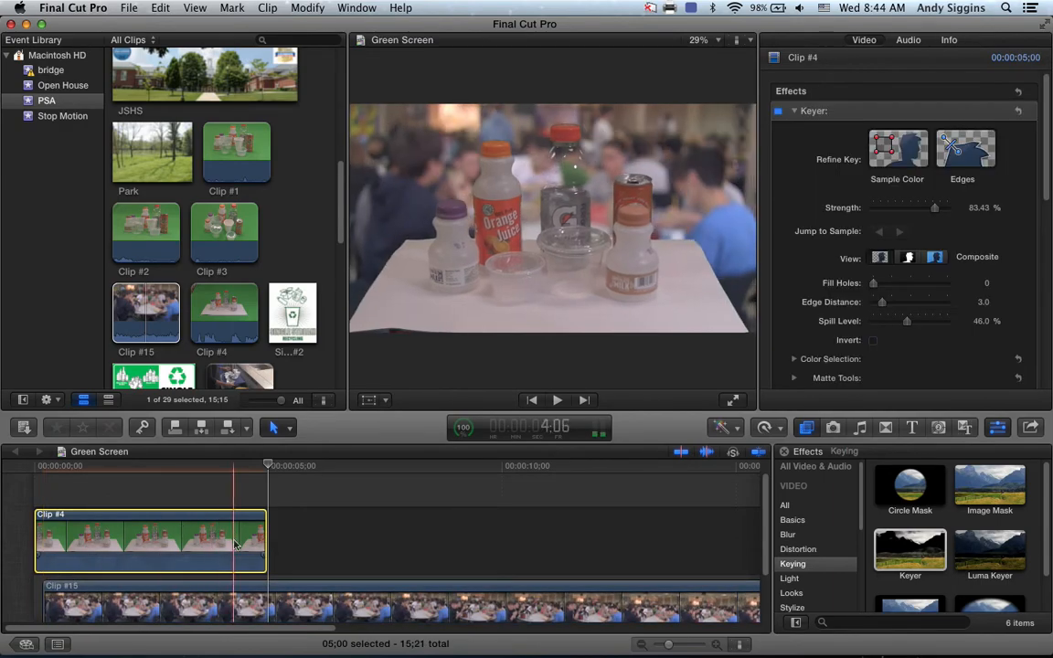
# - Align Clip #15's start with the start of Clip #4 and trim its end to a 5-second length matching Clip #4
pyautogui.moveTo(299, 590); pyautogui.dragTo(278, 590)
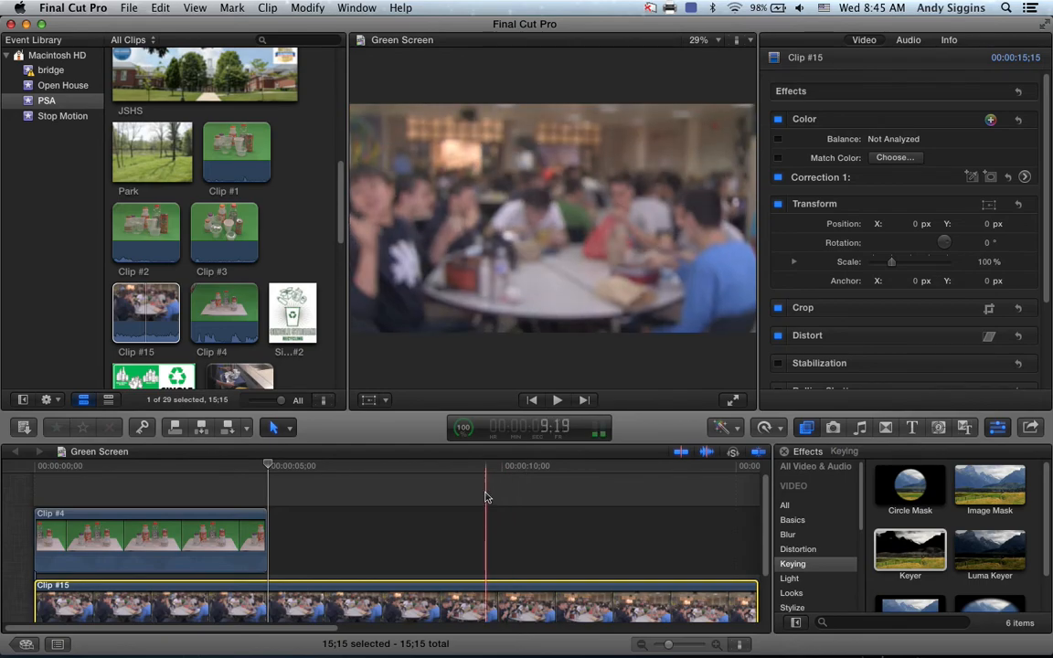
pyautogui.scroll(-2, 484, 548)
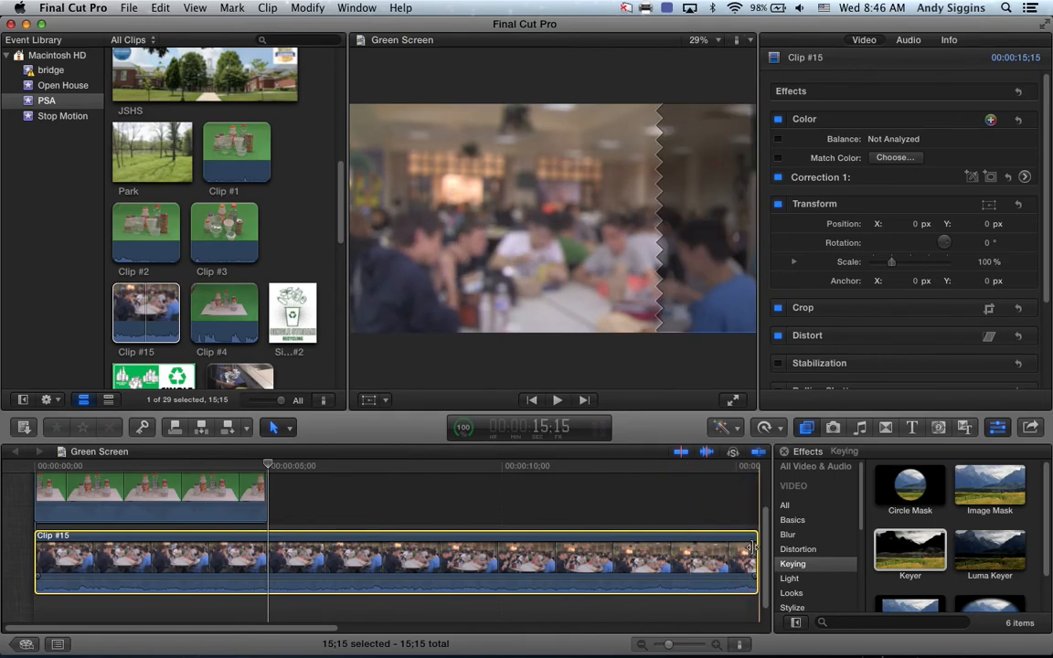
pyautogui.moveTo(749, 546); pyautogui.dragTo(266, 549)
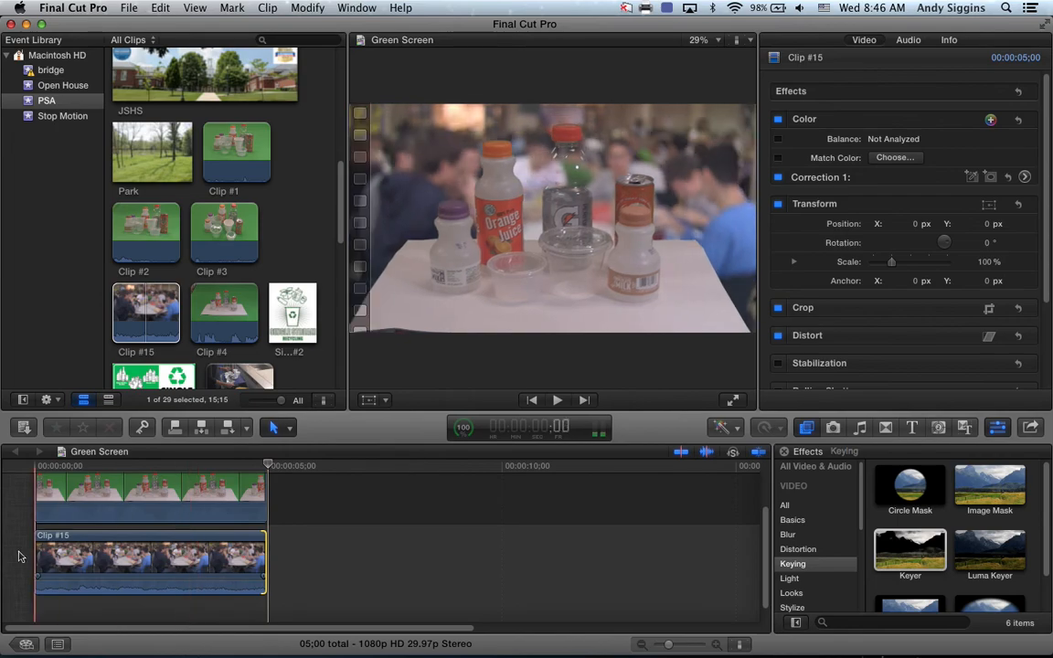